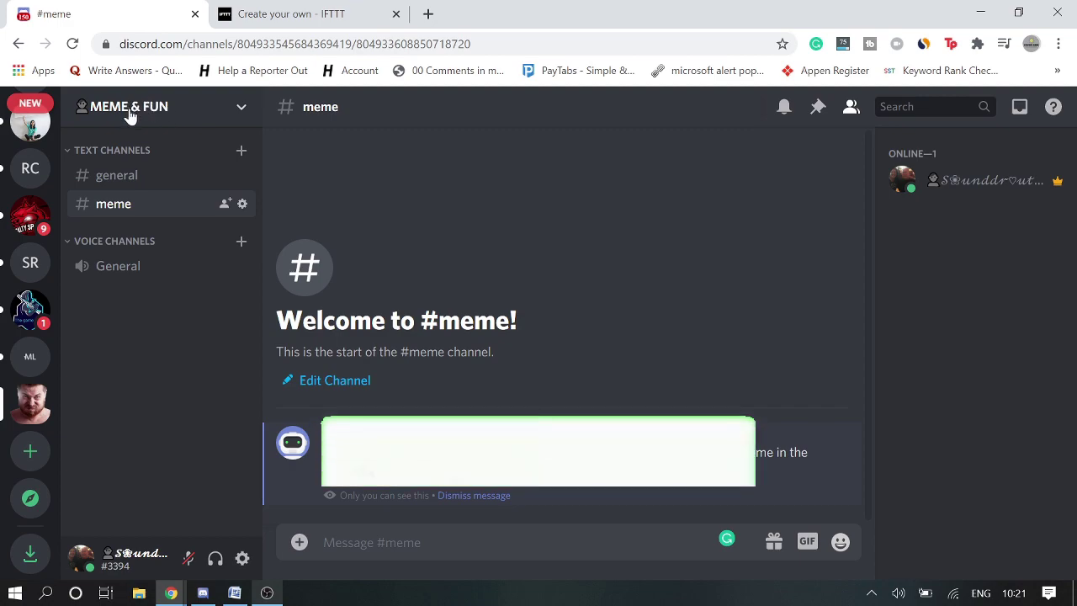
# Open the MEME & FUN server settings on the Integrations page, showing 2 webhooks
pyautogui.click(242, 111)
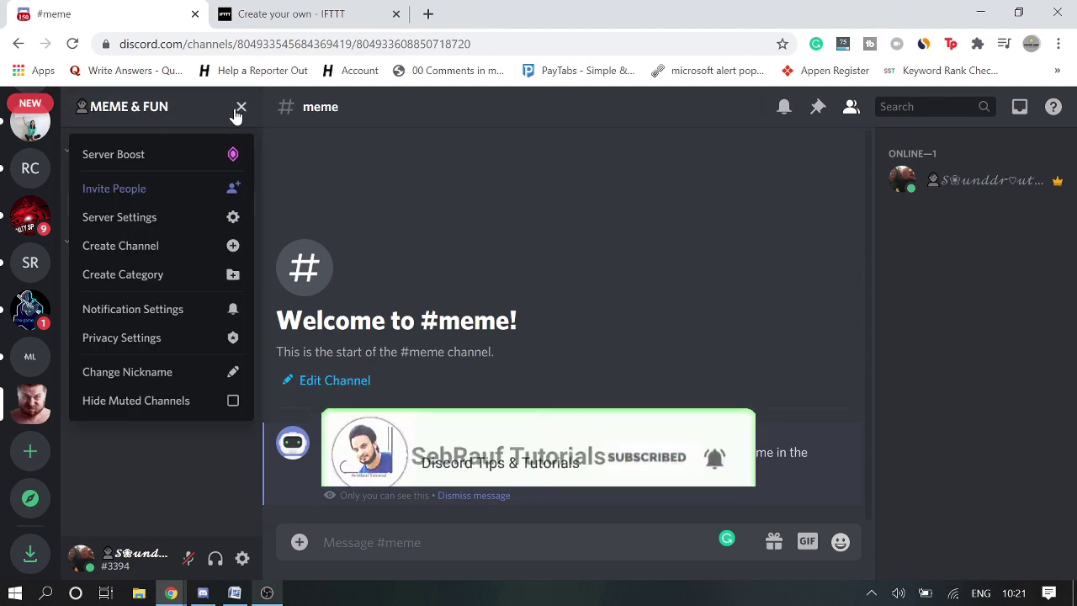
pyautogui.click(301, 175)
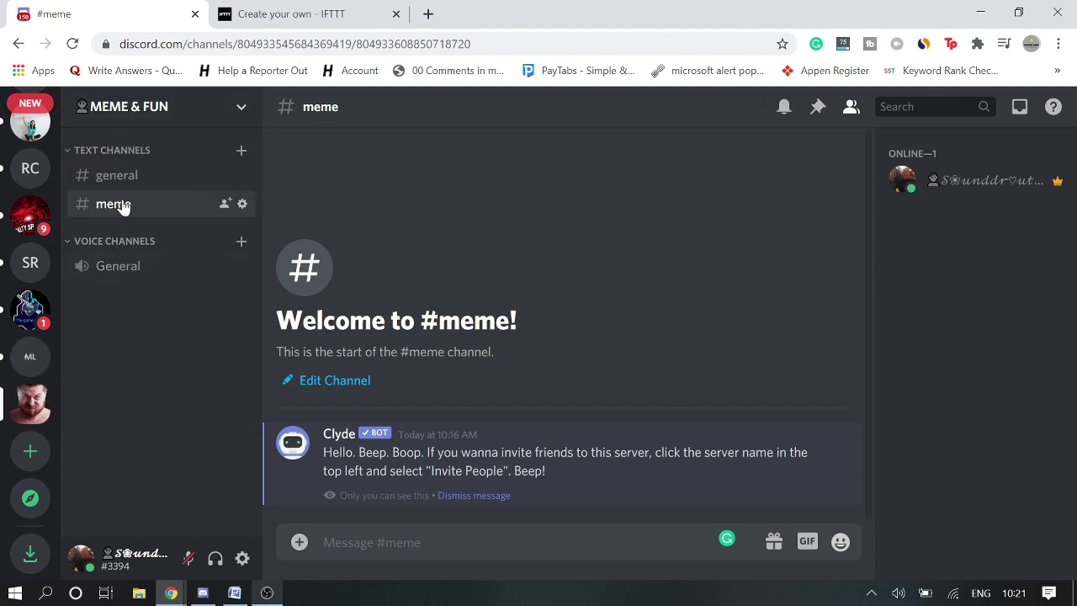
pyautogui.click(242, 109)
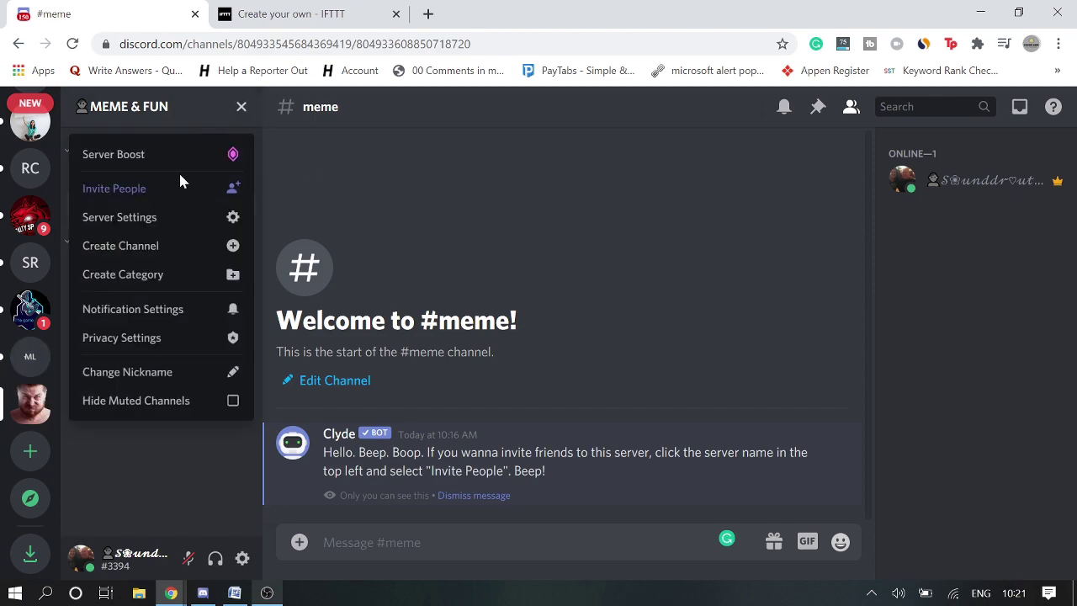
pyautogui.click(140, 219)
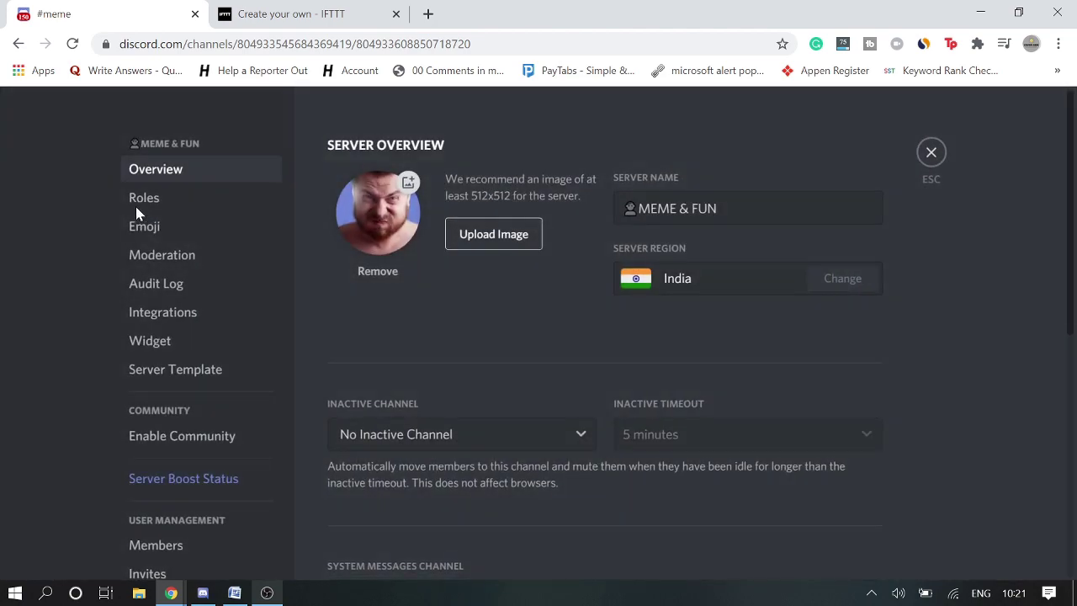
pyautogui.click(175, 316)
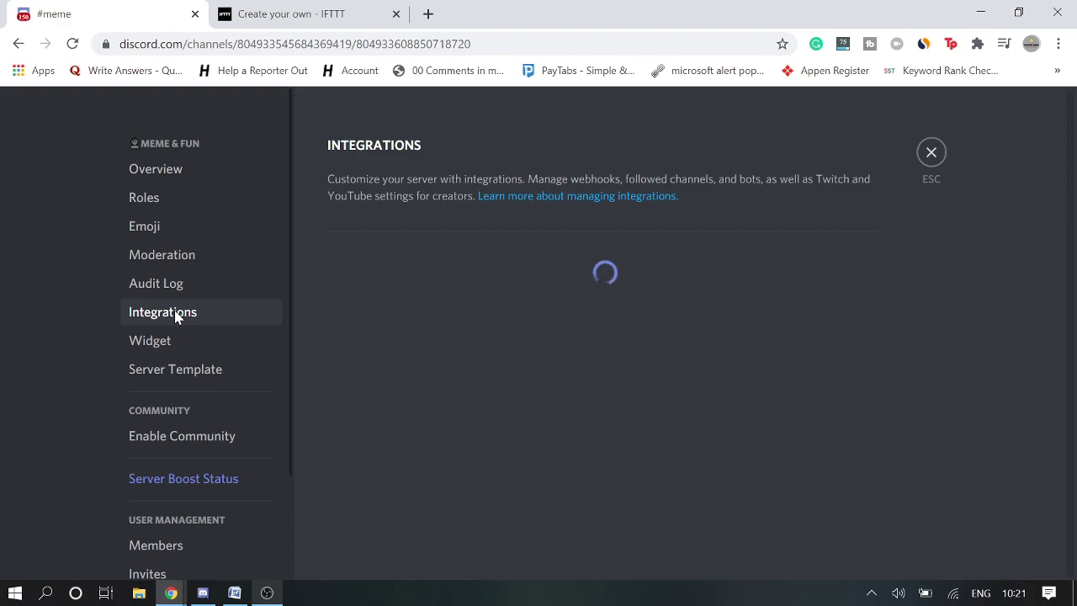
pyautogui.scroll(-2, 640, 233)
pyautogui.scroll(2, 639, 233)
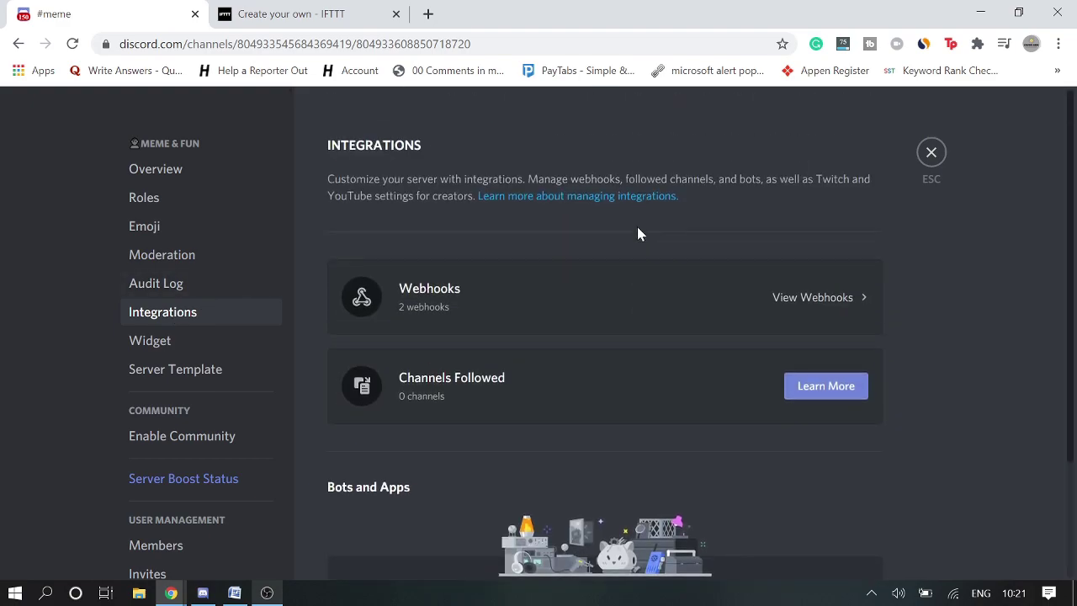
pyautogui.scroll(-2, 574, 328)
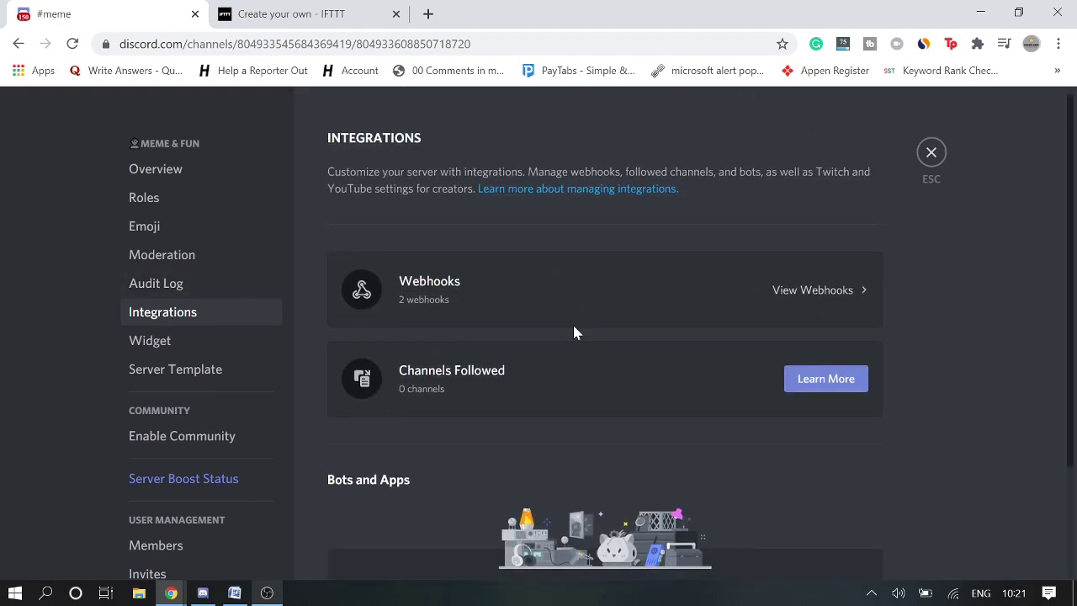
pyautogui.scroll(2, 577, 328)
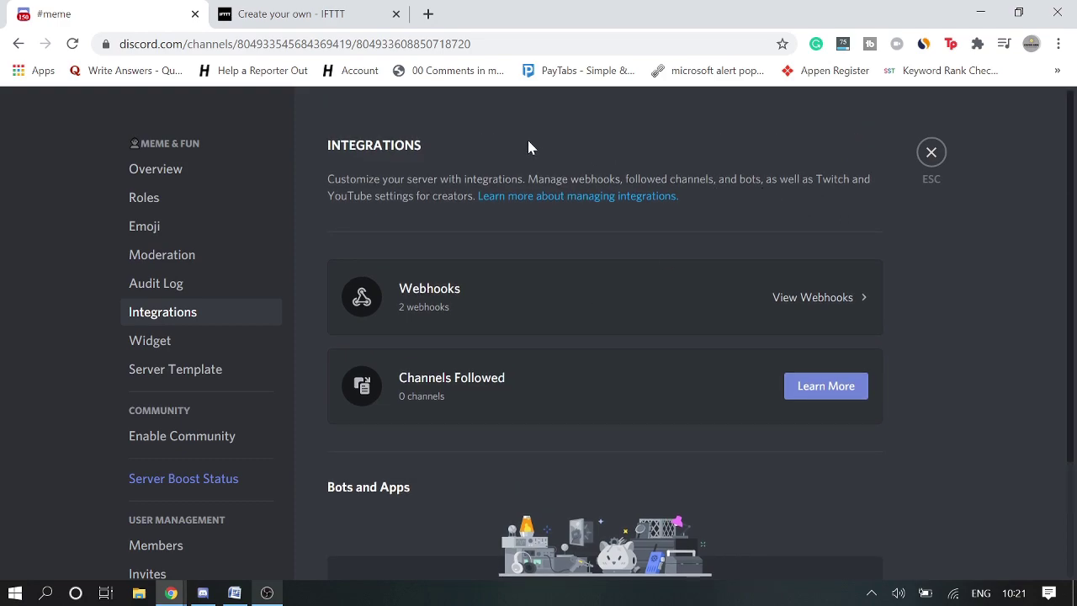
# Add a webhook named 'Reddit Meme' posting to #meme, copy its URL, and save
pyautogui.click(823, 299)
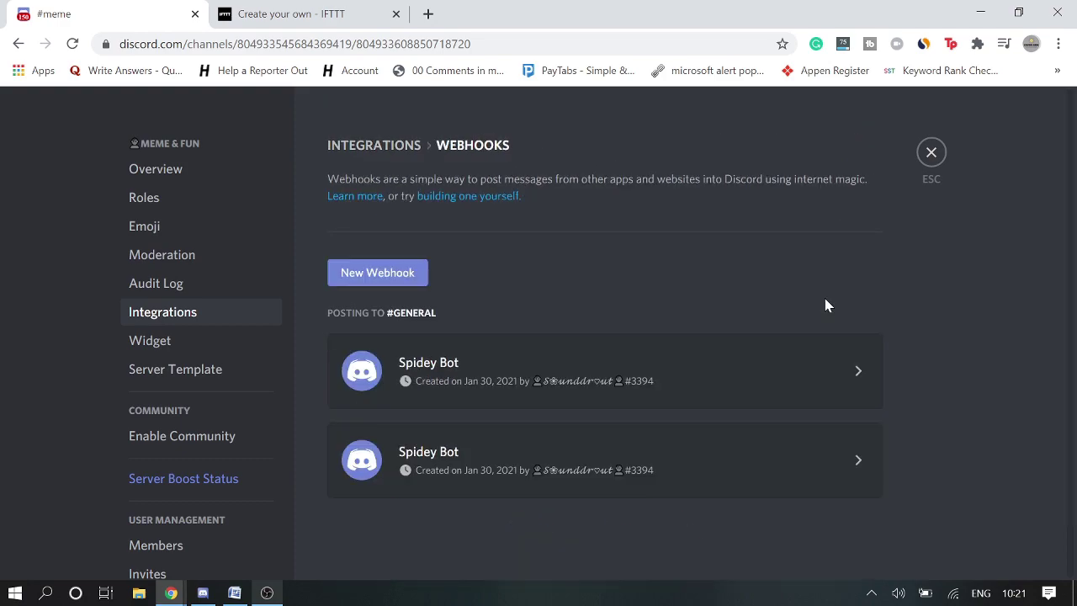
pyautogui.click(401, 280)
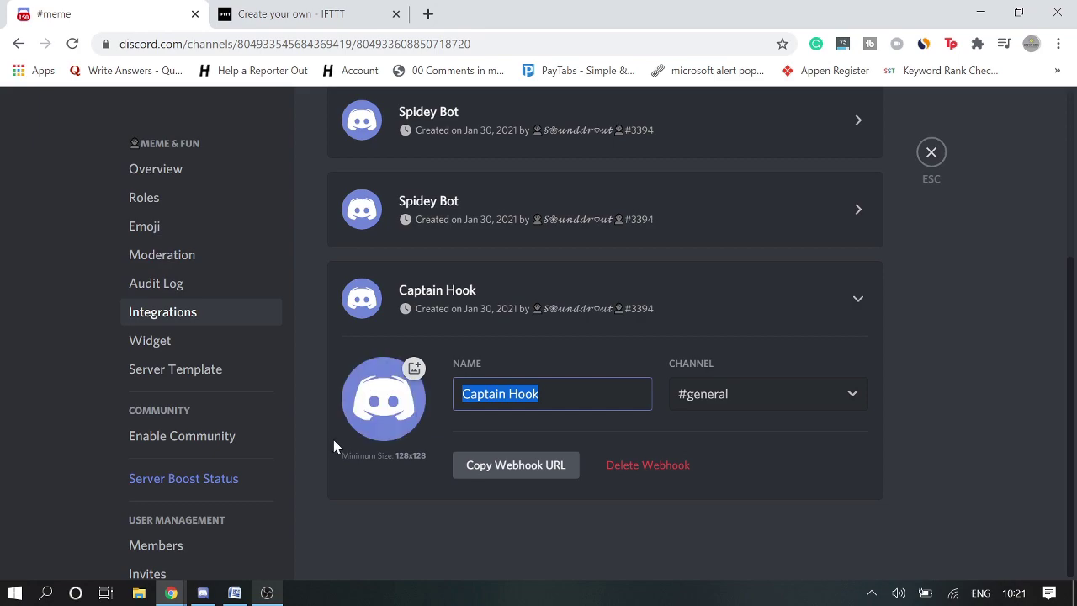
pyautogui.write('Redd')
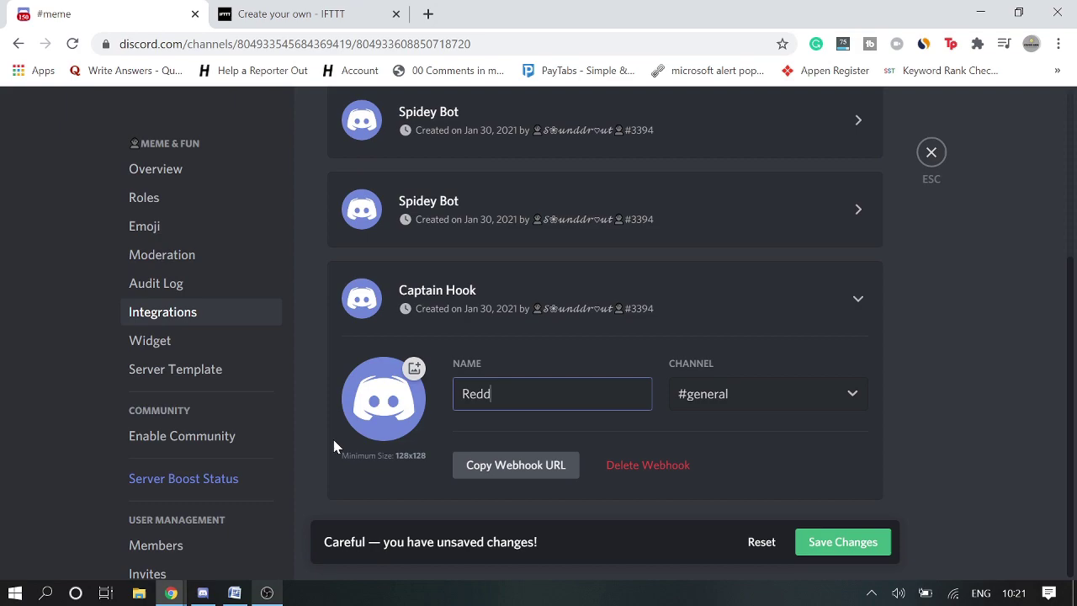
pyautogui.write('it Meme')
pyautogui.click(743, 398)
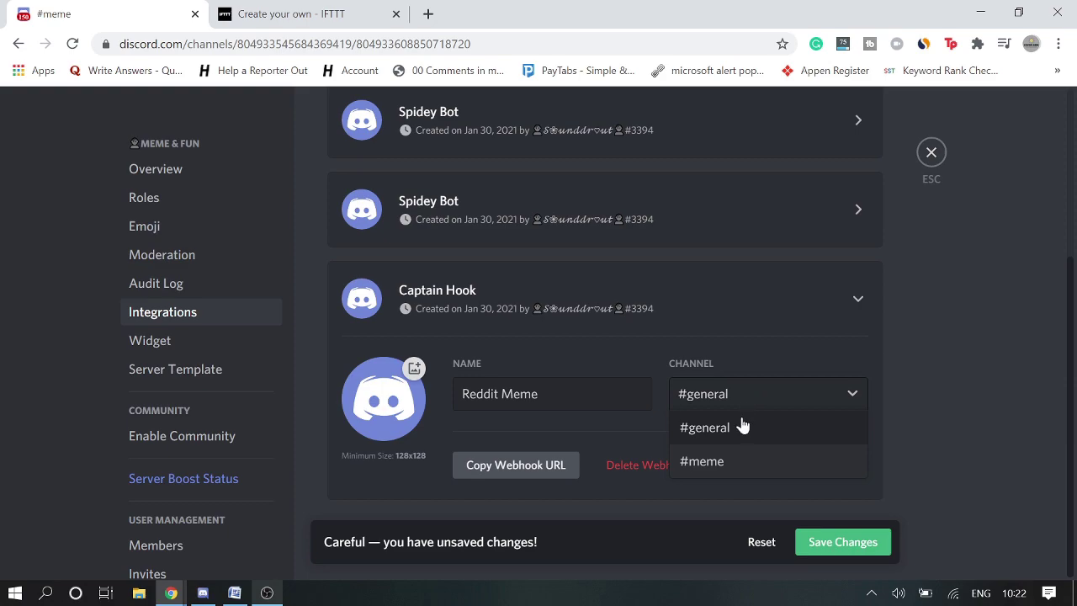
pyautogui.click(710, 468)
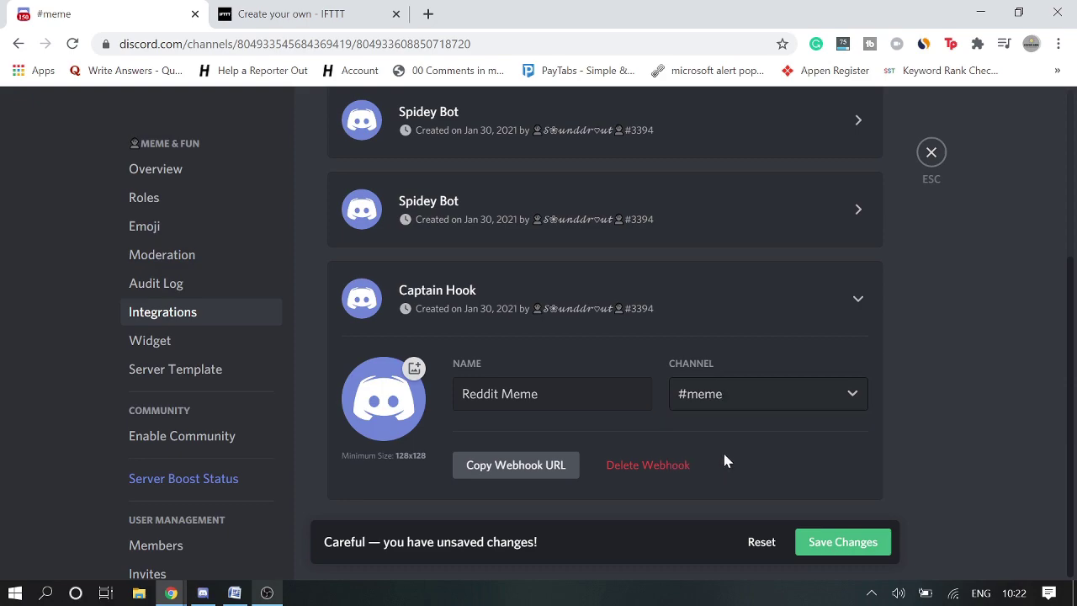
pyautogui.click(528, 473)
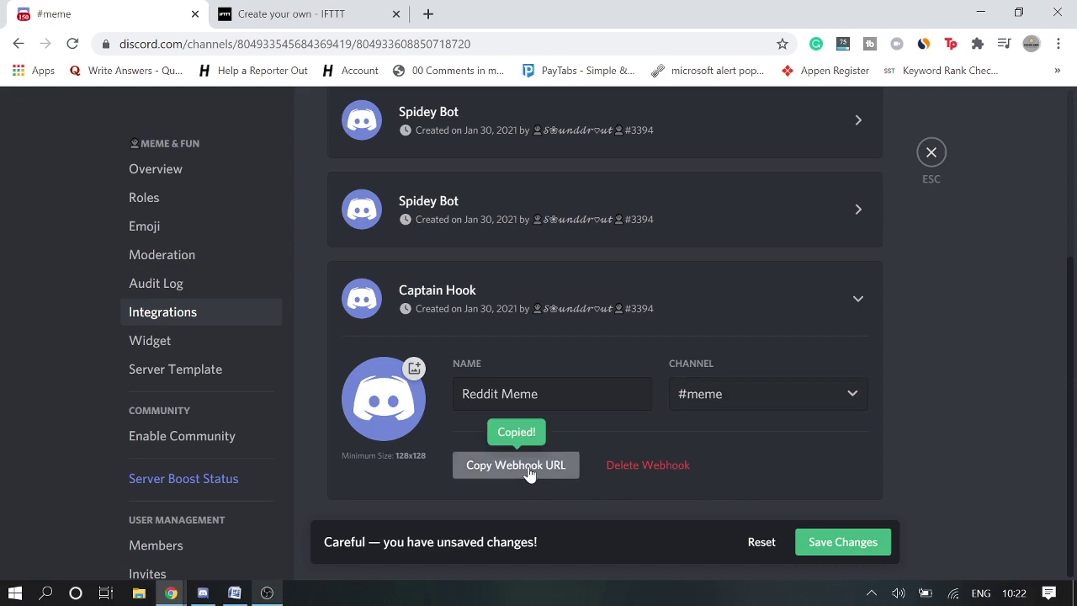
pyautogui.click(822, 545)
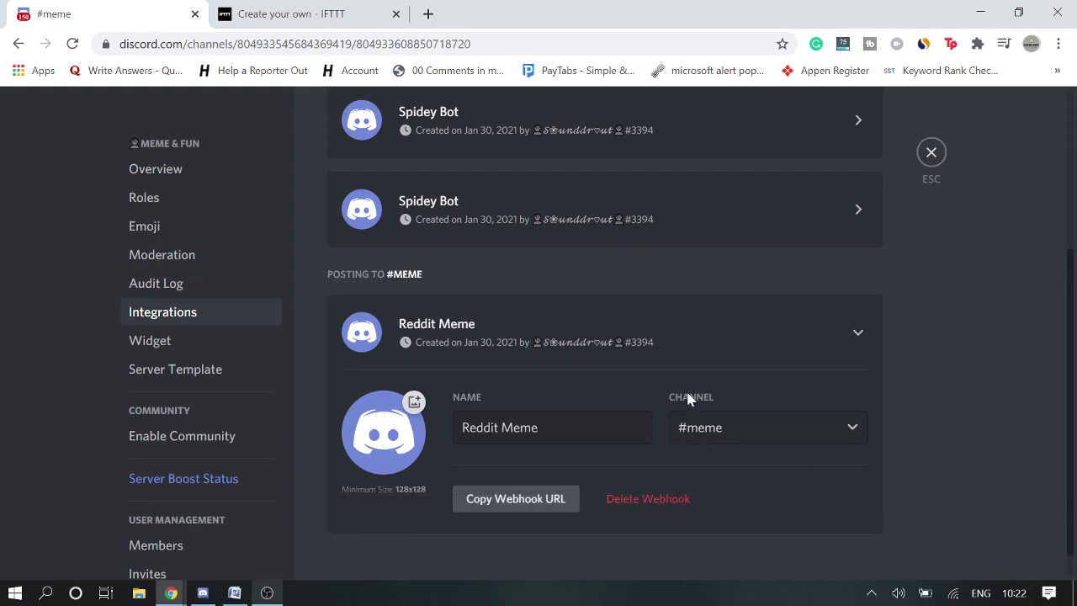
# On IFTTT's Create your own page, start choosing the If This trigger service
pyautogui.click(328, 17)
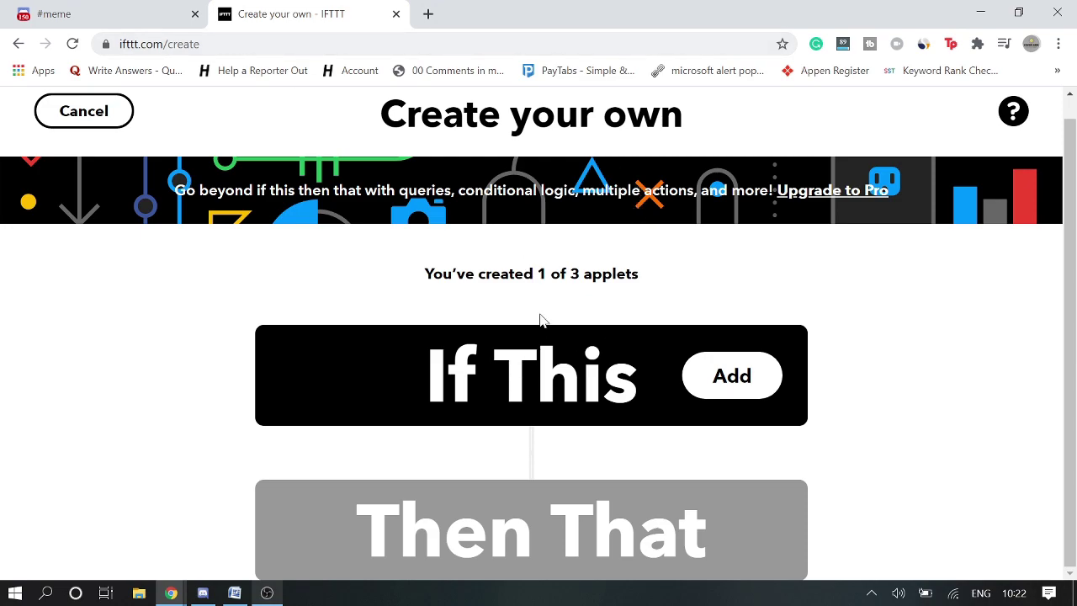
pyautogui.click(730, 382)
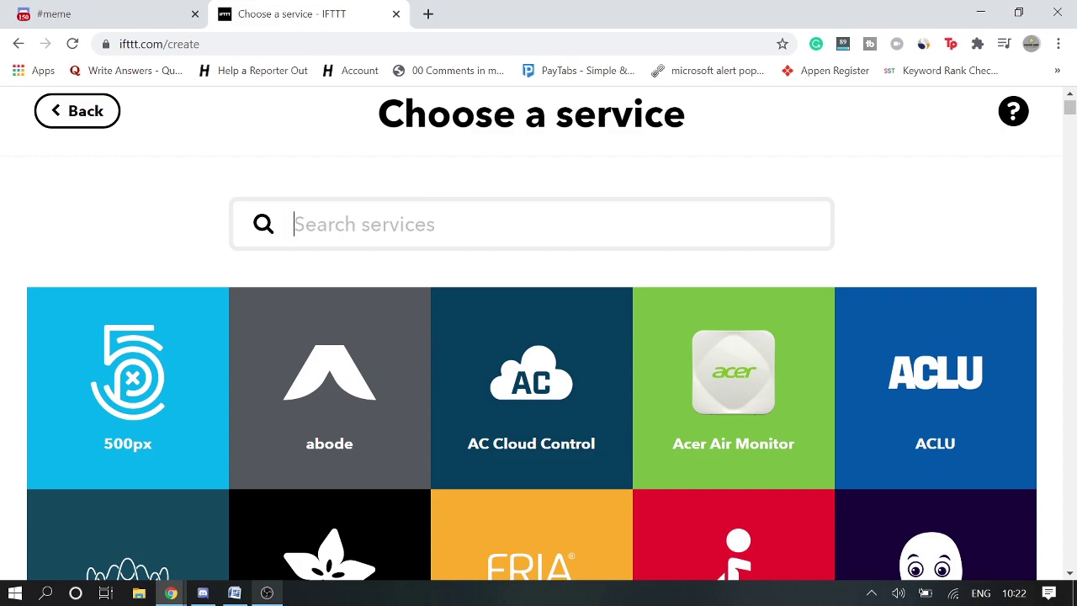
# Search services for 'red' and select reddit as the trigger service
pyautogui.write('red')
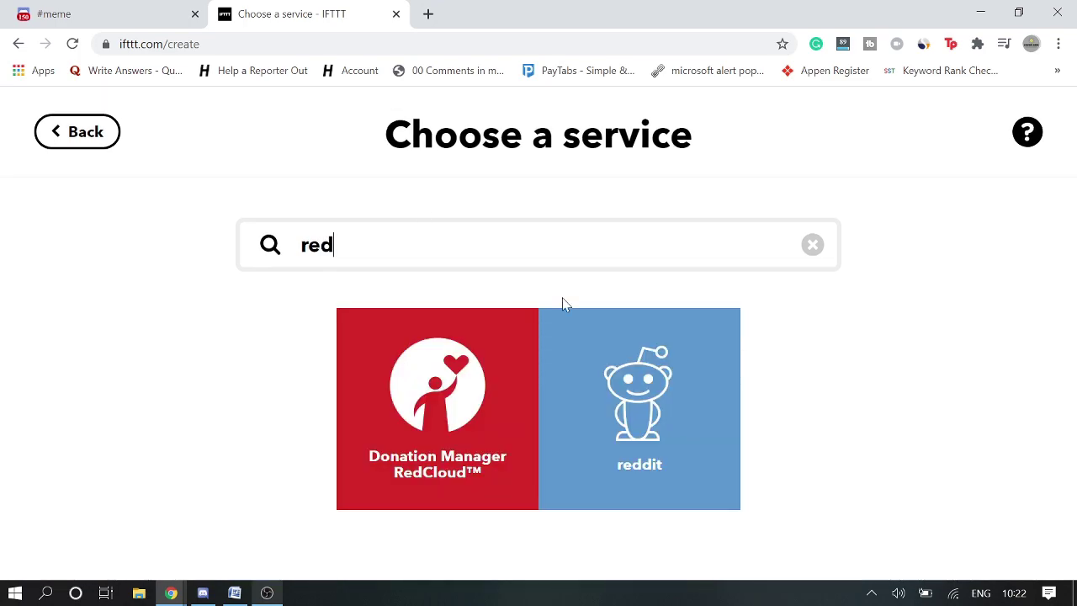
pyautogui.click(646, 431)
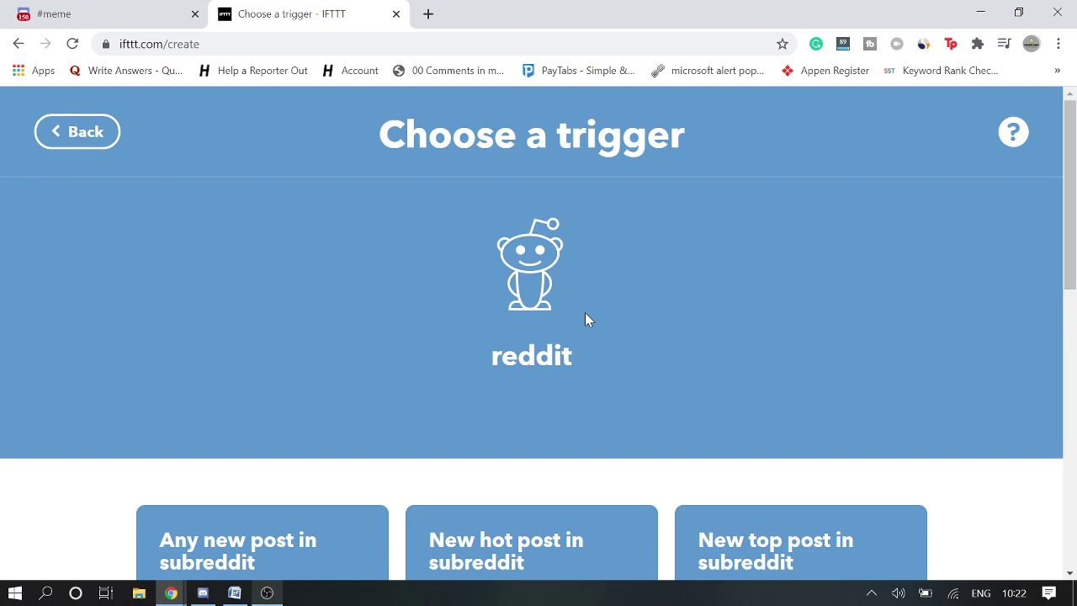
pyautogui.scroll(-2, 587, 250)
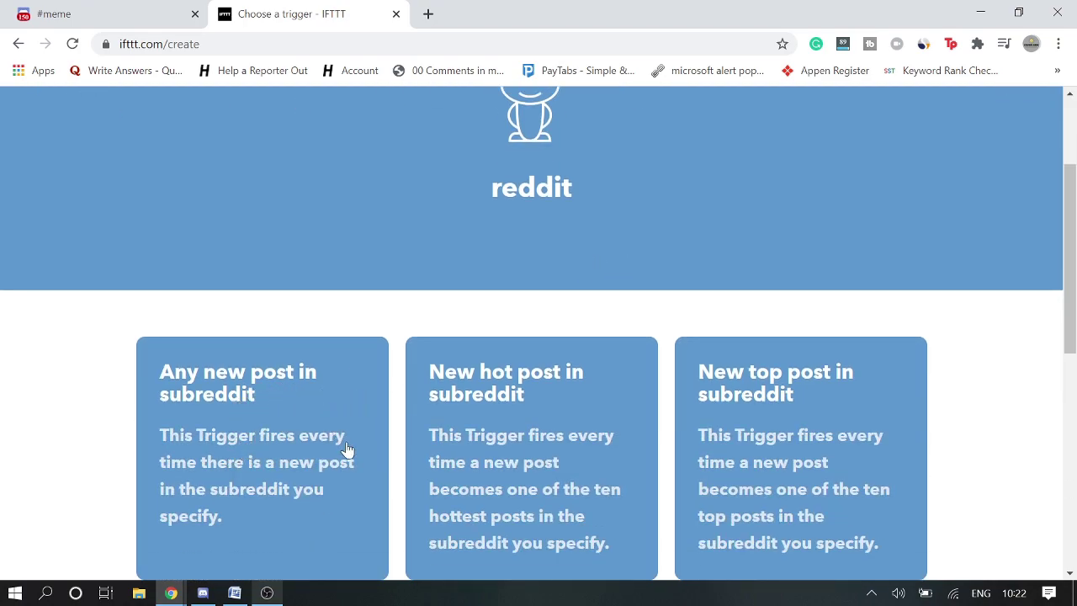
pyautogui.scroll(-3, 348, 449)
pyautogui.scroll(2, 361, 452)
pyautogui.scroll(-2, 454, 418)
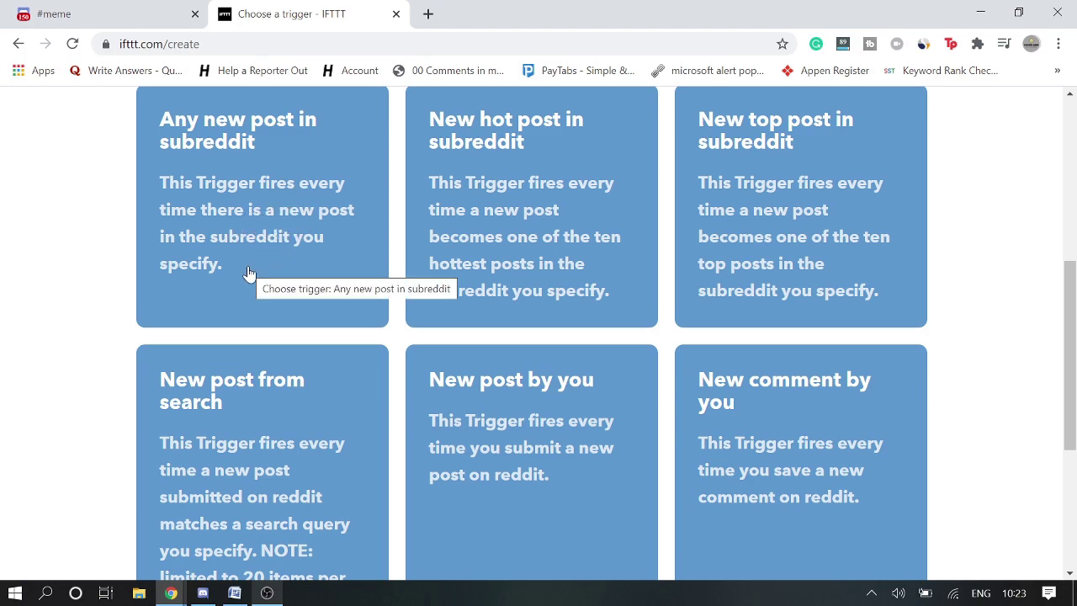
pyautogui.scroll(2, 274, 294)
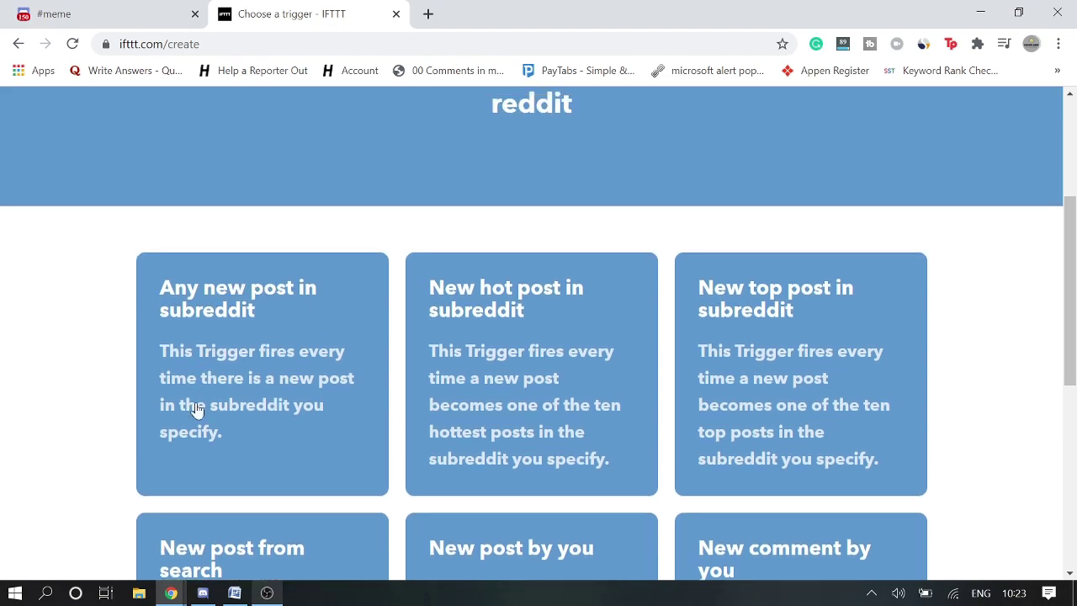
# Create the Any new post in subreddit trigger with subreddit set to 'meme'
pyautogui.click(242, 371)
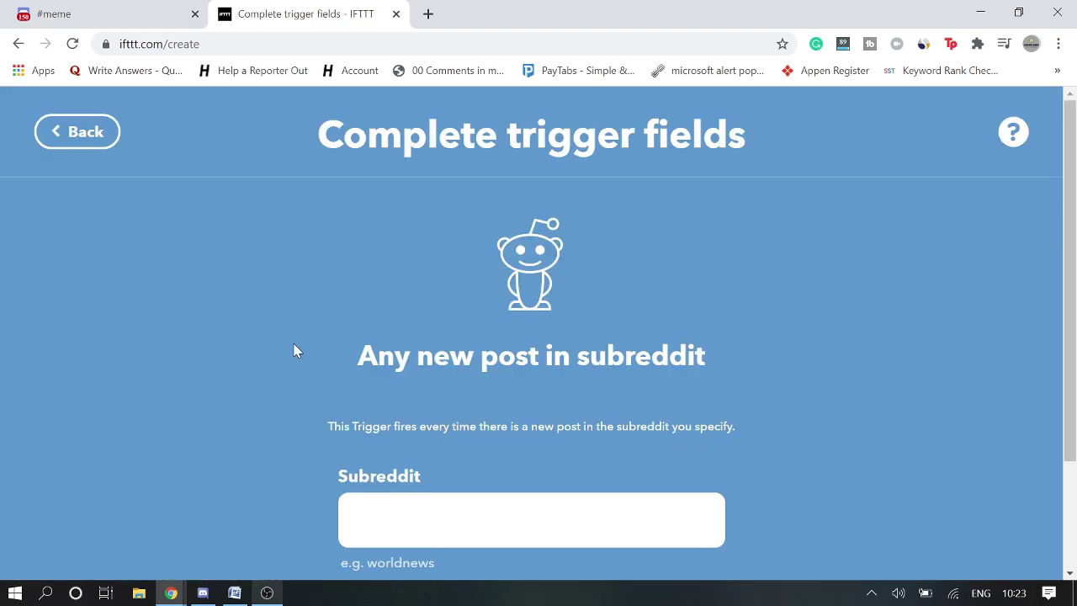
pyautogui.scroll(-1, 295, 351)
pyautogui.click(530, 435)
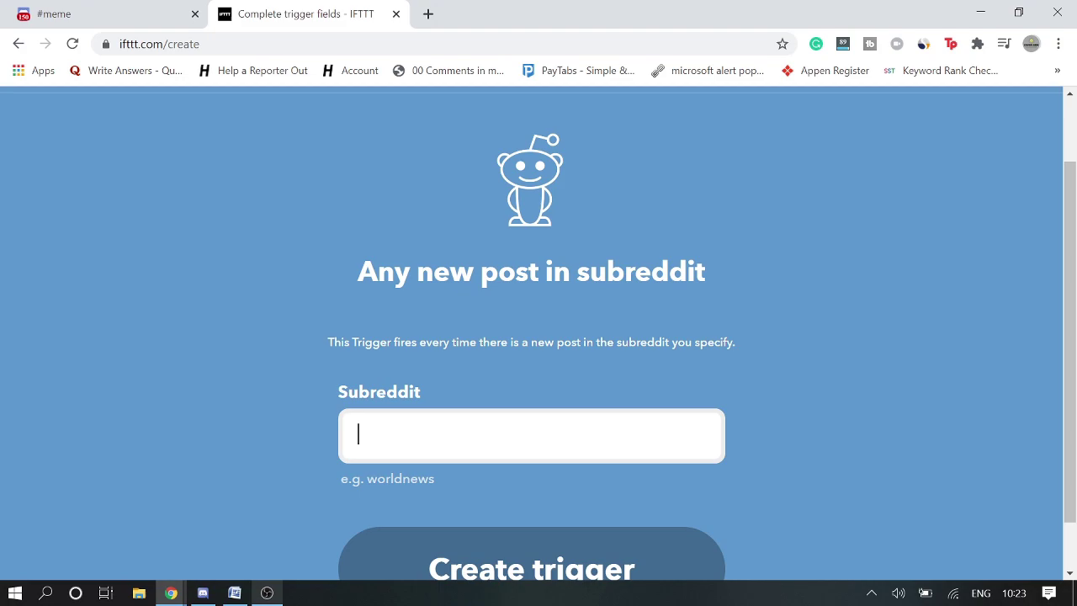
pyautogui.write('meme')
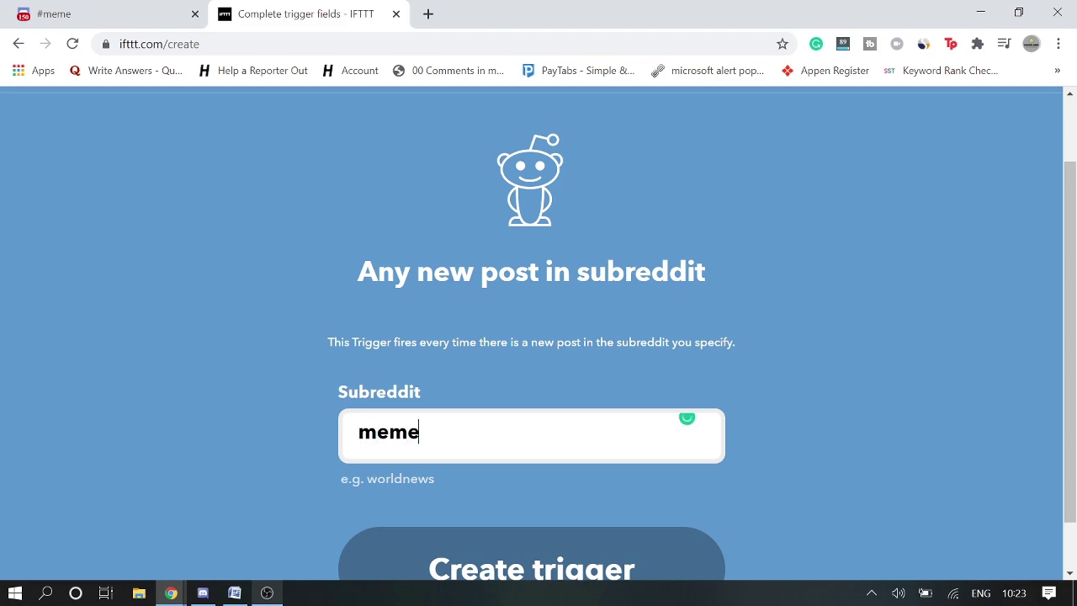
pyautogui.scroll(-1, 511, 521)
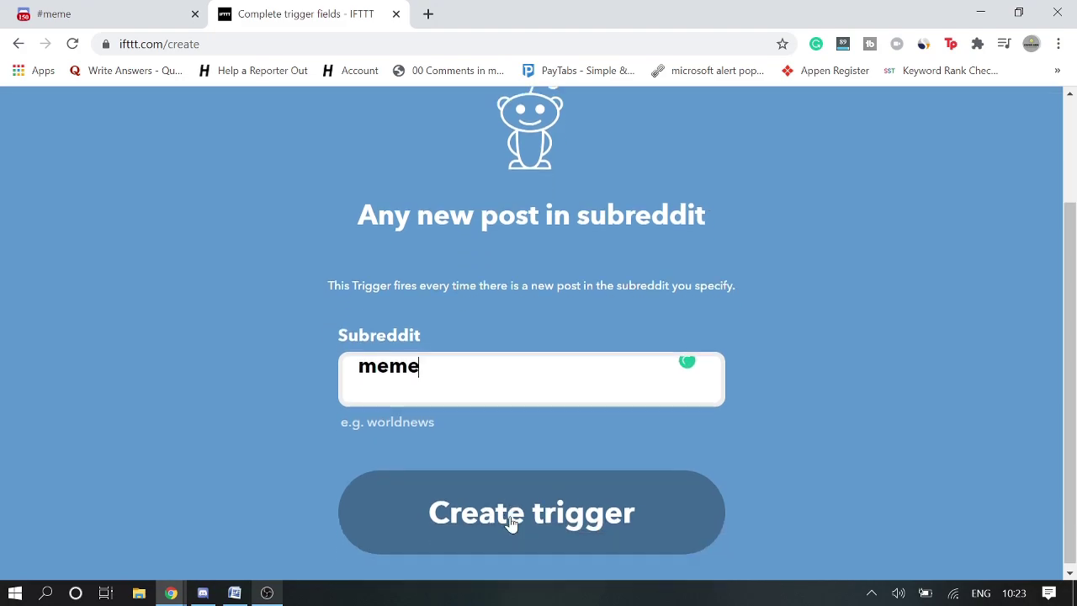
pyautogui.hotkey('ctrl', 'a')
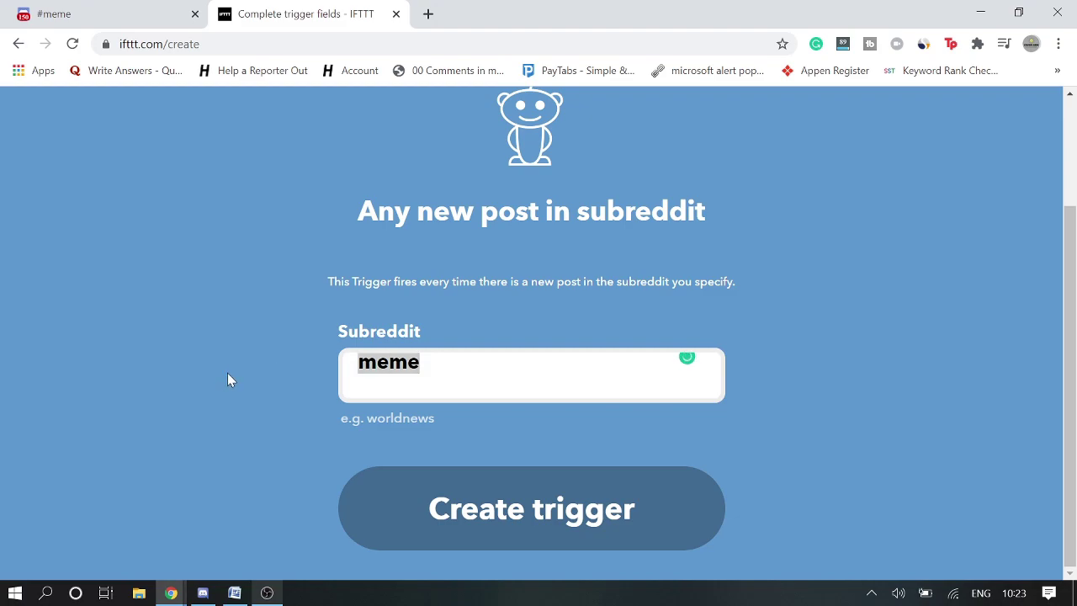
pyautogui.write('news')
pyautogui.press('BackSpace')
pyautogui.press('BackSpace')
pyautogui.press('BackSpace')
pyautogui.press('BackSpace')
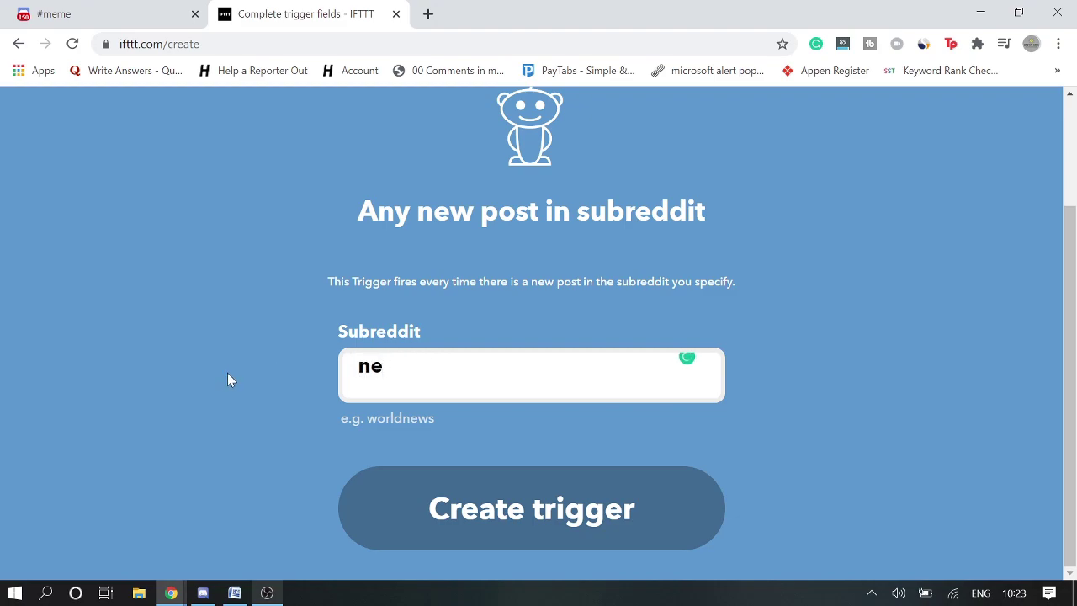
pyautogui.write('meme')
pyautogui.click(519, 512)
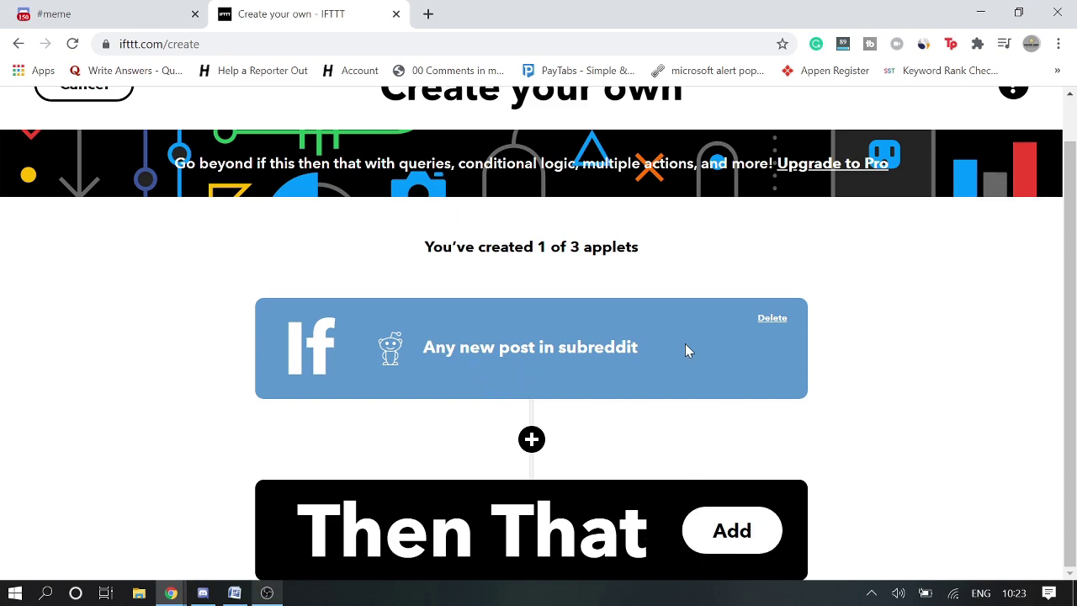
# For the Then That action, search 'webhoo' and pick Webhooks' Make a web request
pyautogui.click(733, 542)
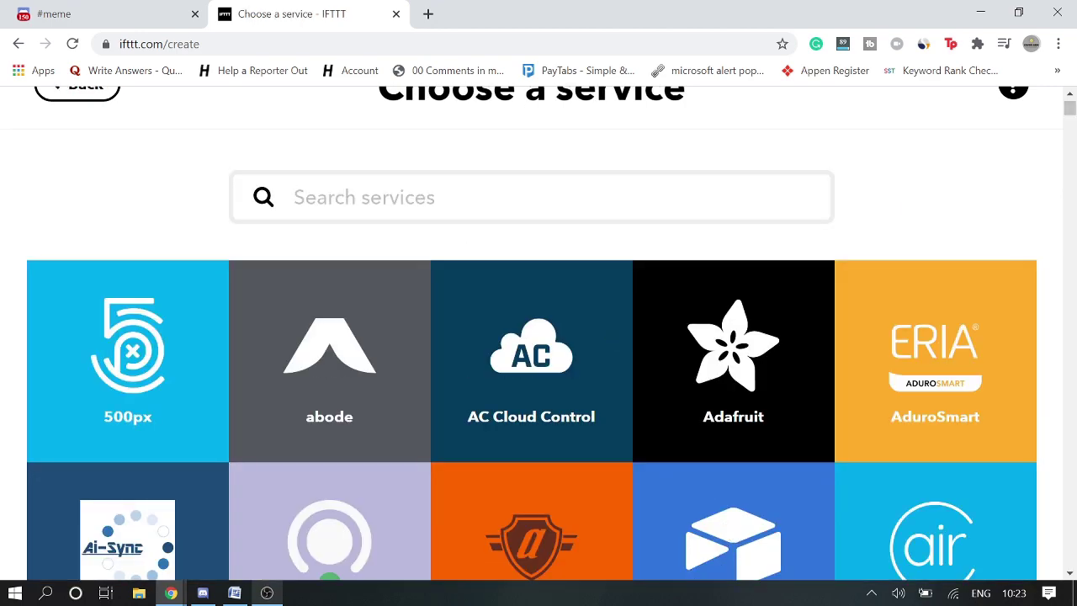
pyautogui.click(434, 202)
pyautogui.write('webhoo')
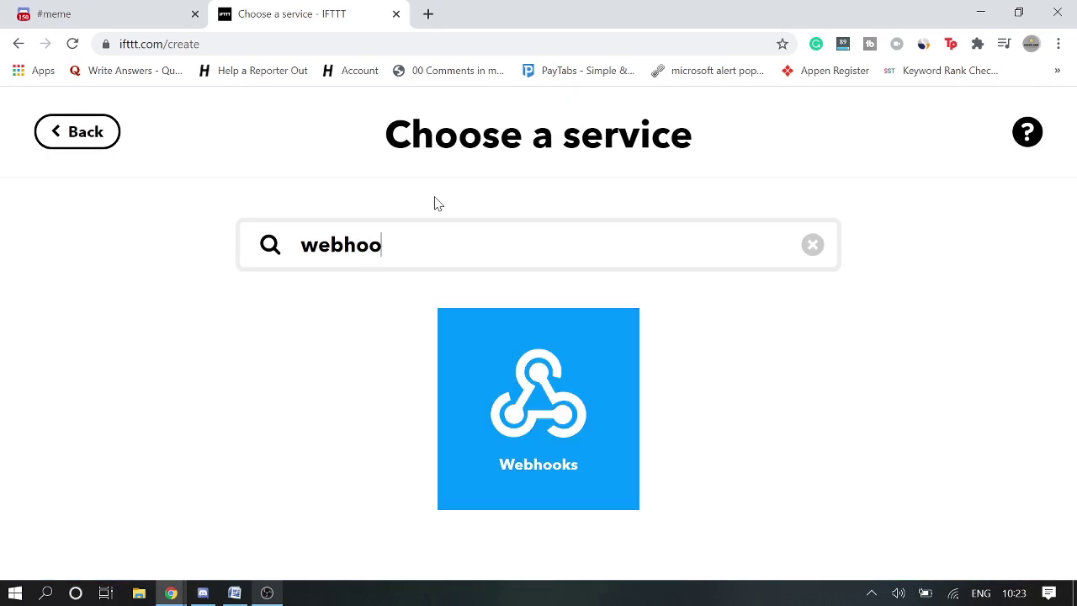
pyautogui.click(553, 416)
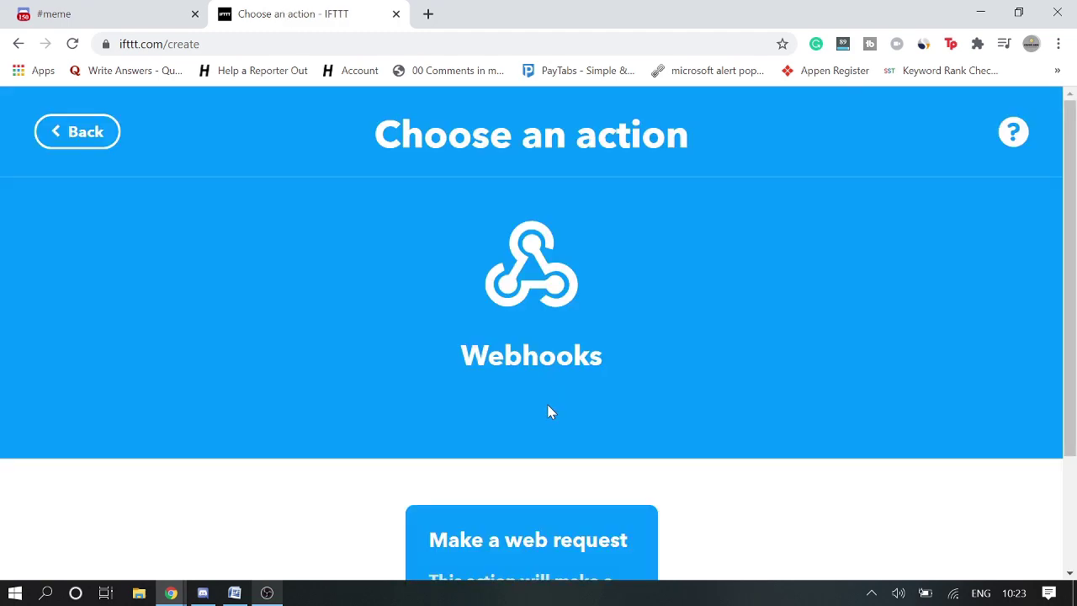
pyautogui.scroll(-2, 548, 412)
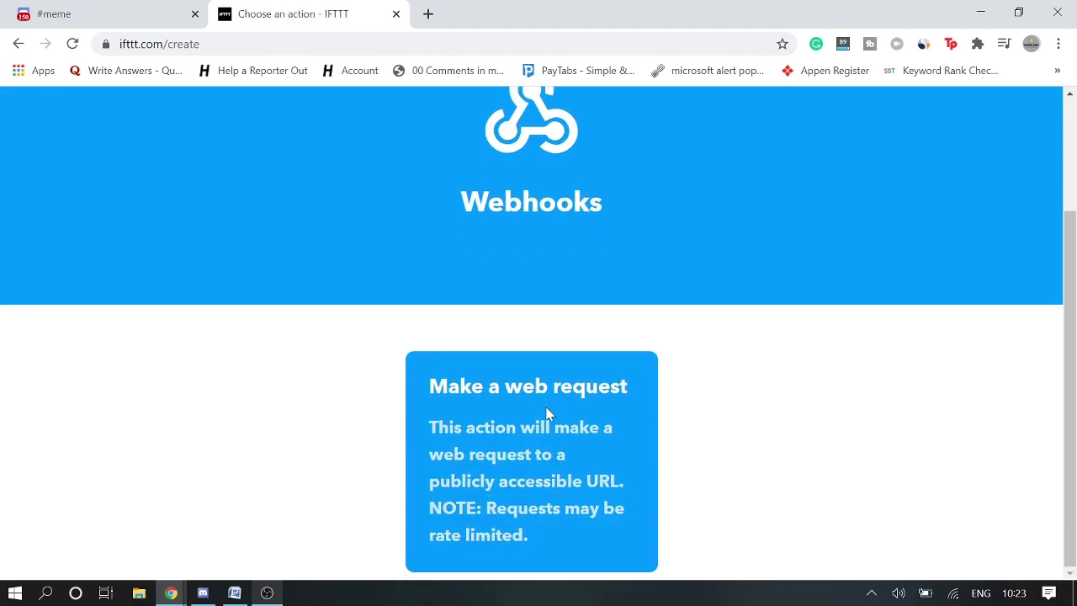
pyautogui.click(525, 447)
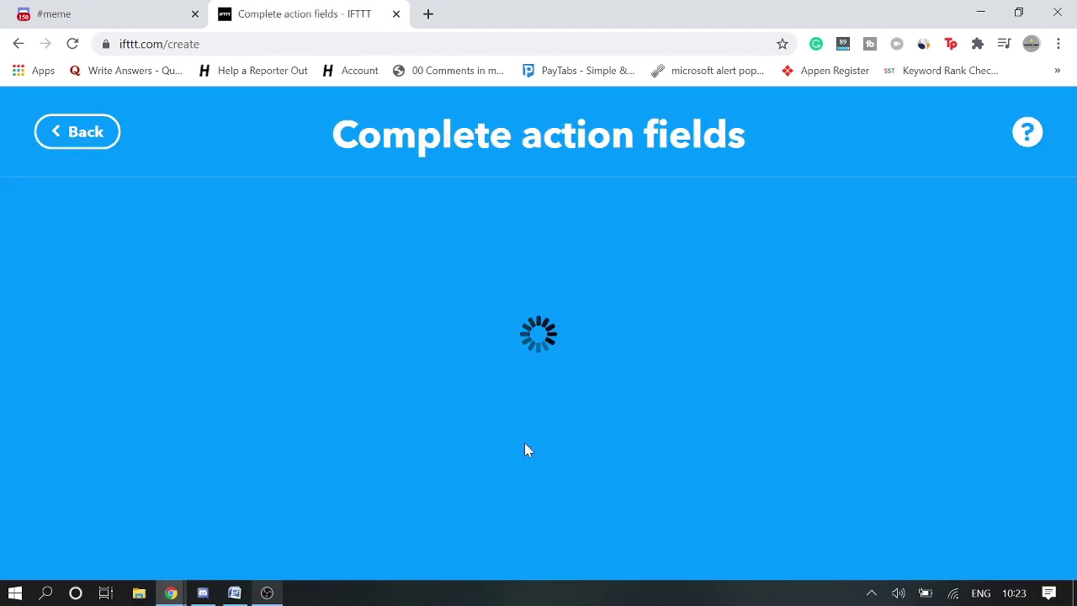
# Paste the Reddit Meme webhook URL copied from Discord into the request URL field
pyautogui.scroll(-2, 524, 443)
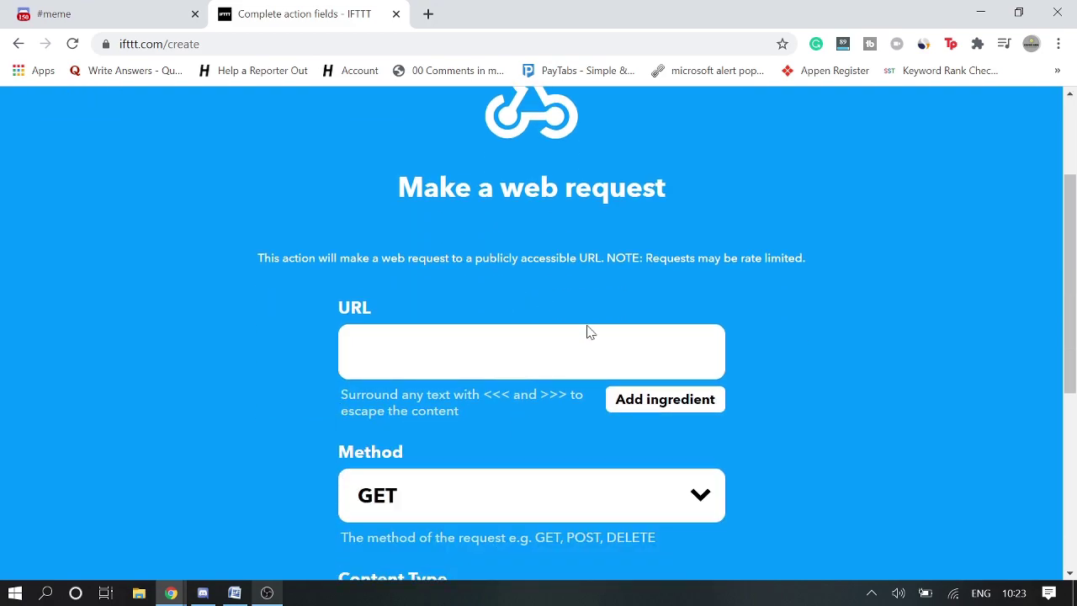
pyautogui.scroll(-3, 635, 471)
pyautogui.scroll(2, 517, 440)
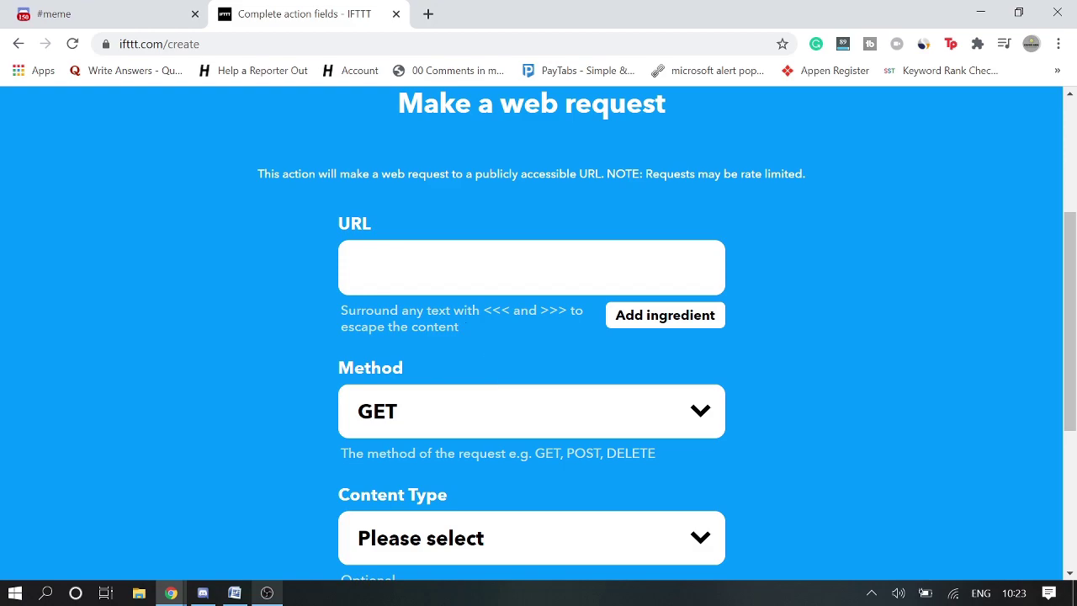
pyautogui.click(358, 257)
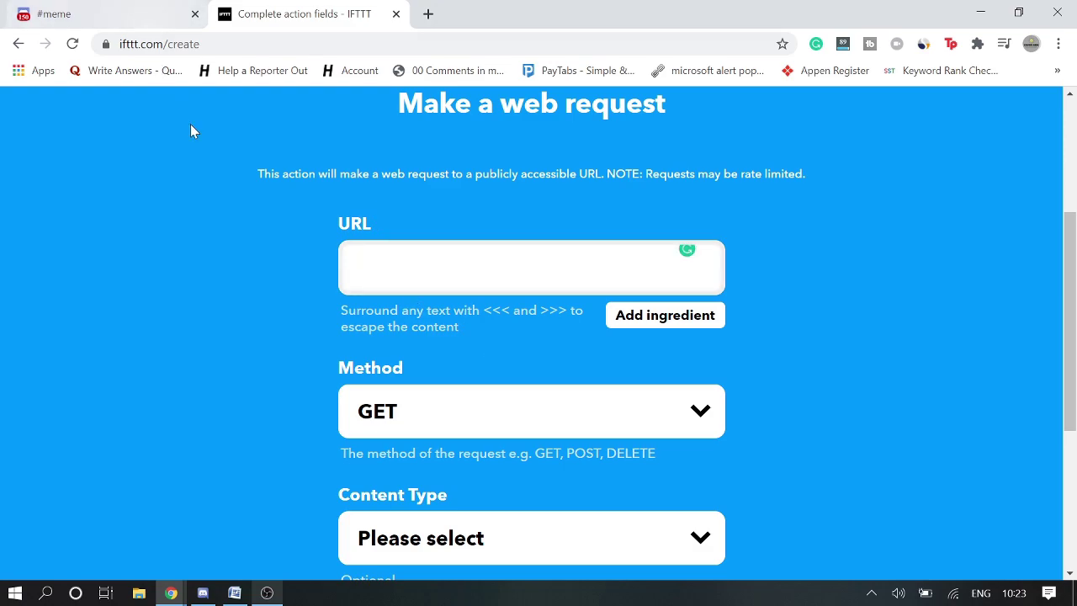
pyautogui.click(68, 14)
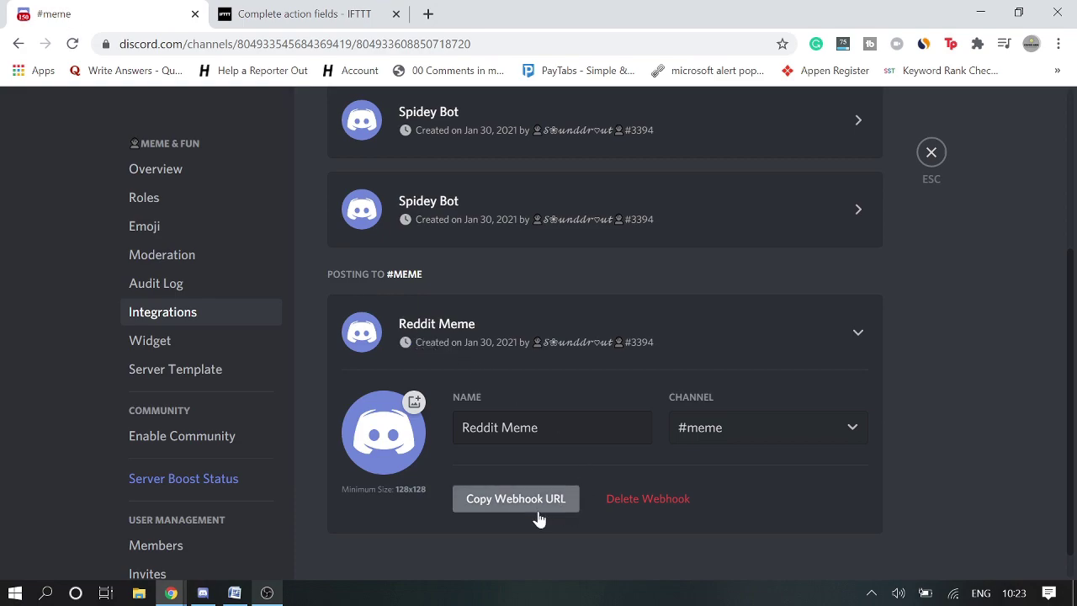
pyautogui.click(509, 500)
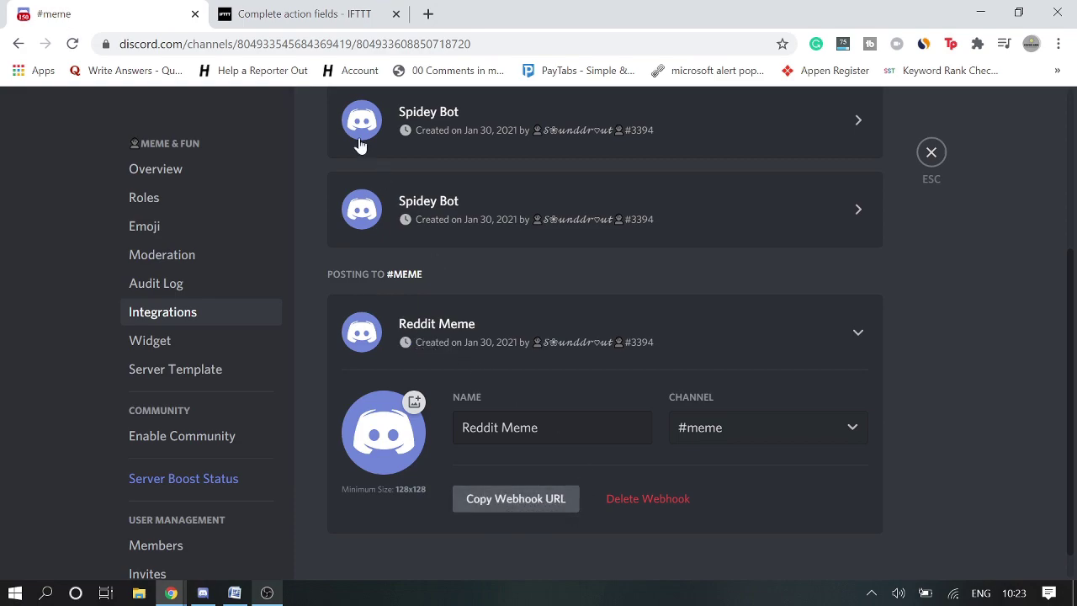
pyautogui.click(284, 15)
pyautogui.hotkey('ctrl', 'v')
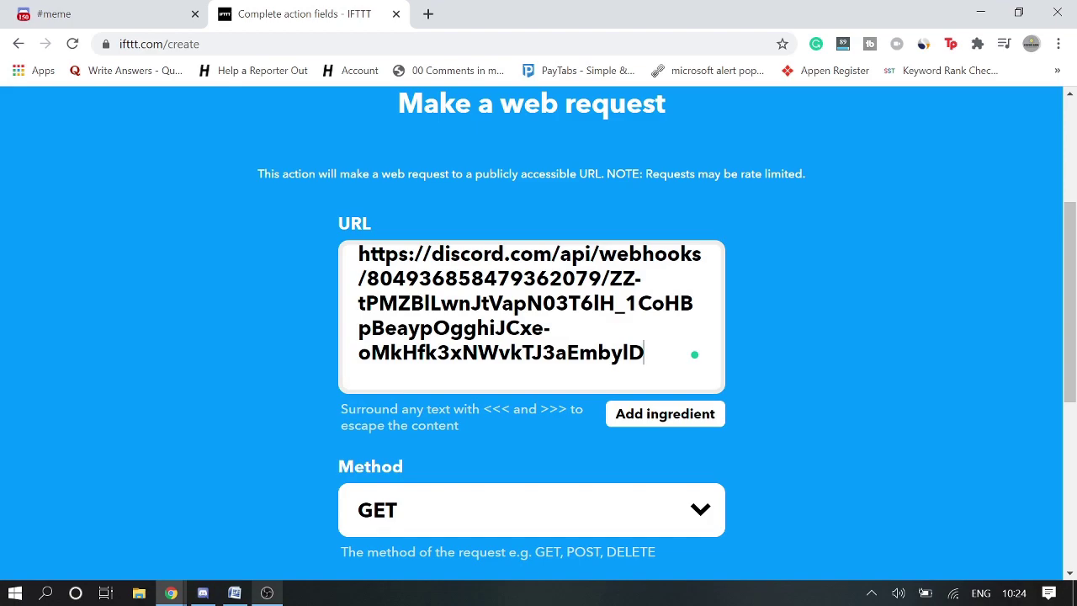
pyautogui.scroll(-2, 432, 336)
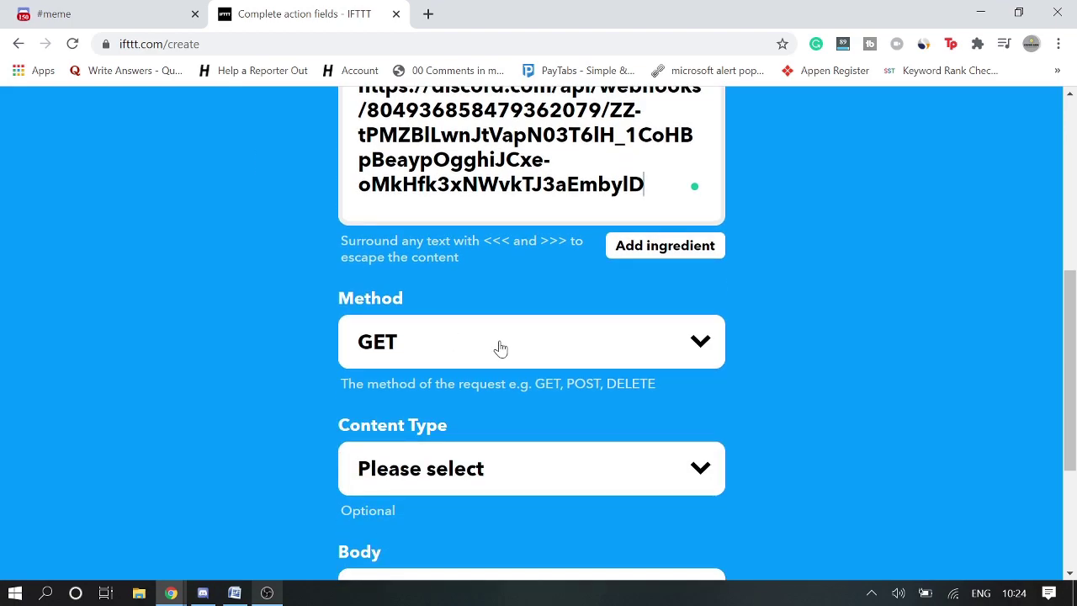
# Set the request method to POST and the content type to application/json
pyautogui.click(500, 347)
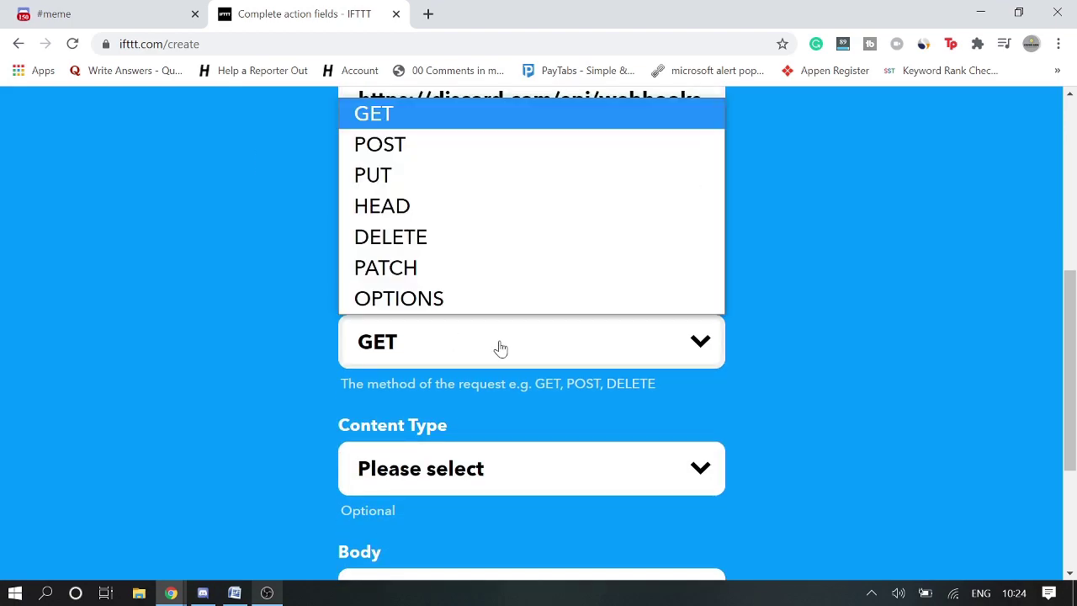
pyautogui.click(409, 151)
pyautogui.scroll(-1, 529, 399)
pyautogui.click(530, 401)
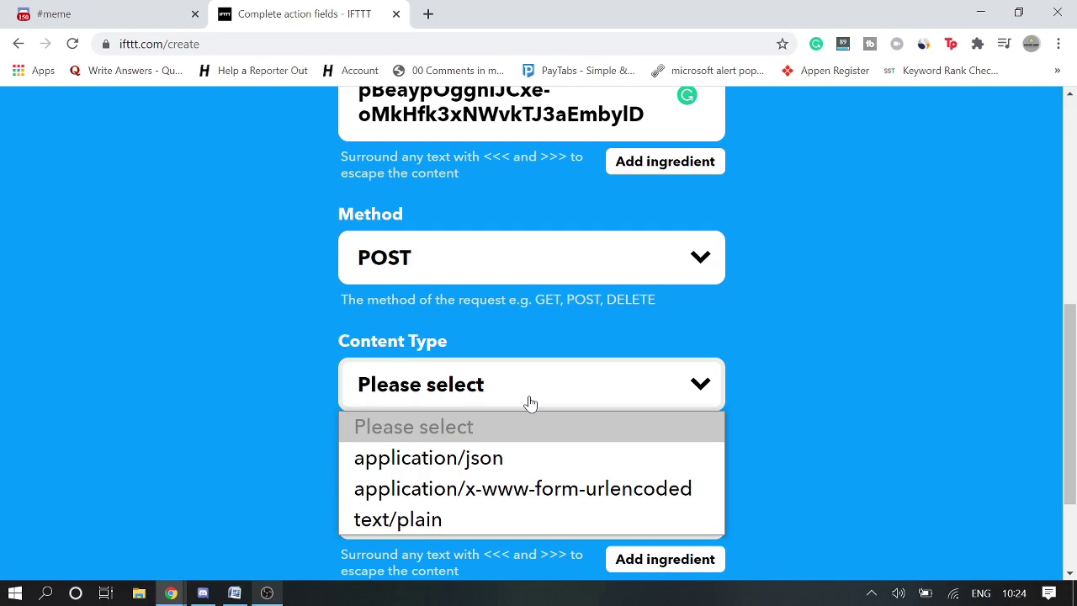
pyautogui.click(497, 473)
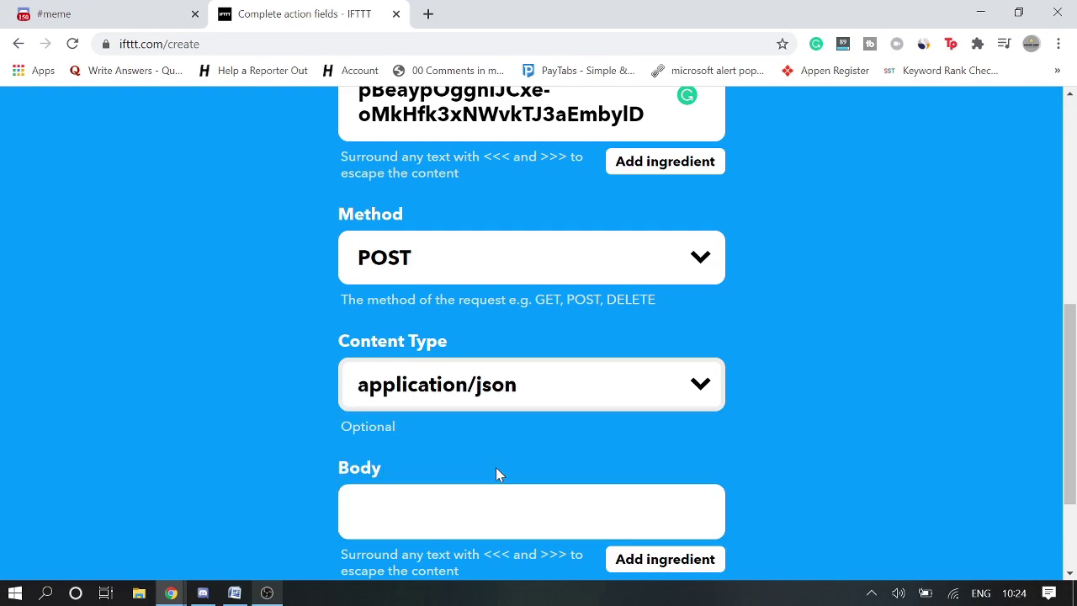
pyautogui.scroll(-2, 495, 438)
# Paste the JSON body with Title and ImageURL and create the action
pyautogui.click(495, 360)
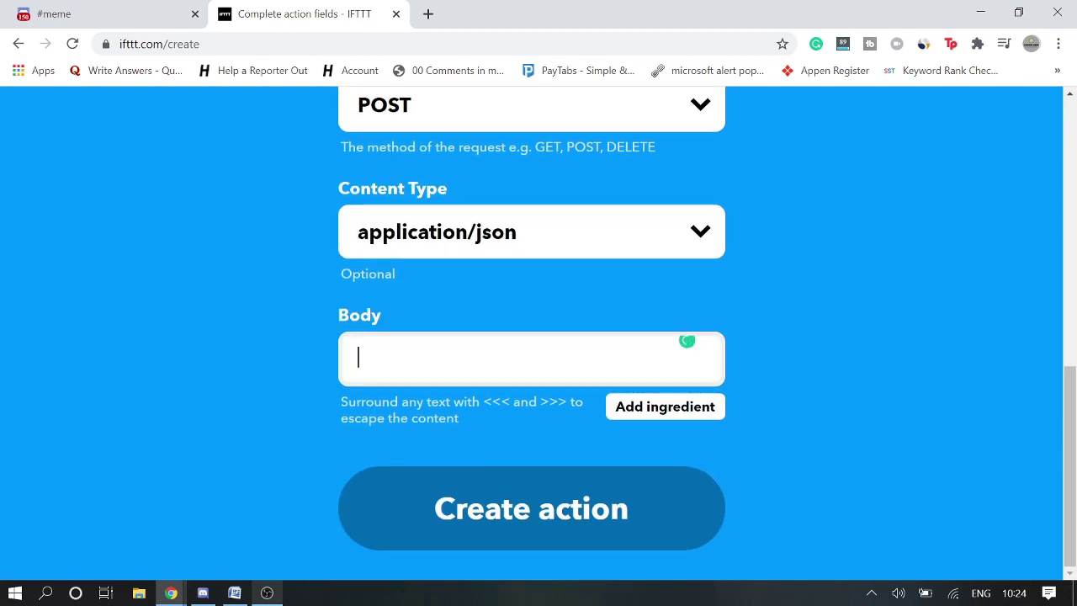
pyautogui.write('<')
pyautogui.press('BackSpace')
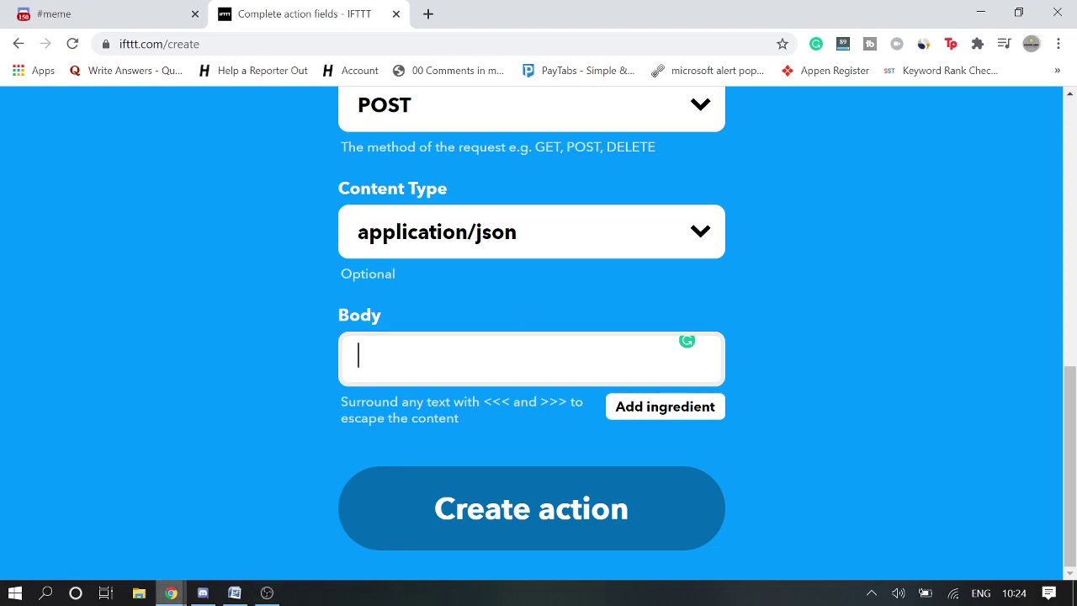
pyautogui.write('{ "content":"{{Title}}\\n{{ImageURL}}" }')
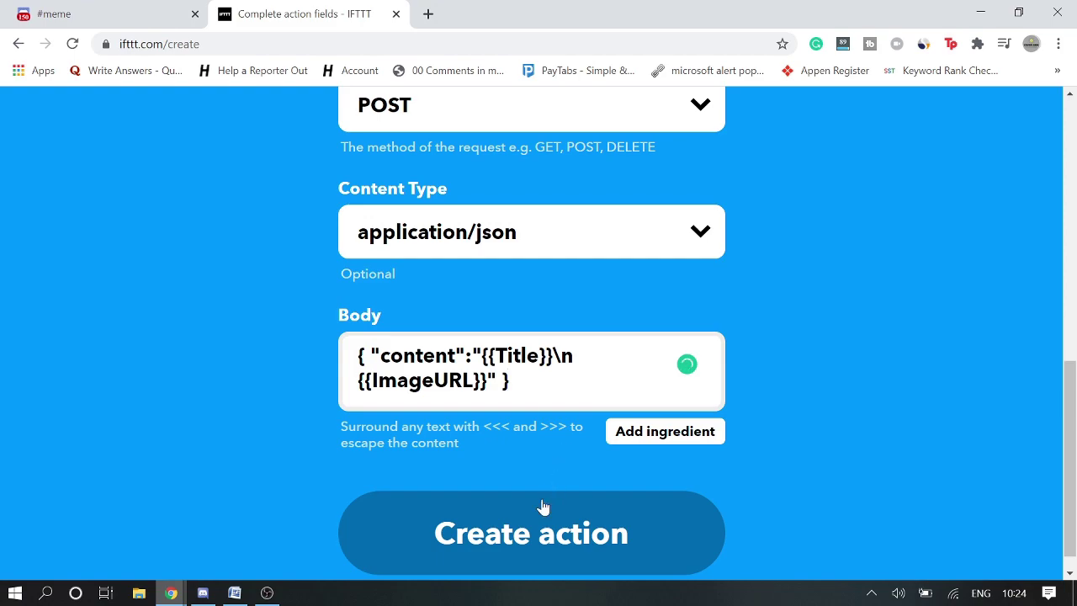
pyautogui.click(529, 535)
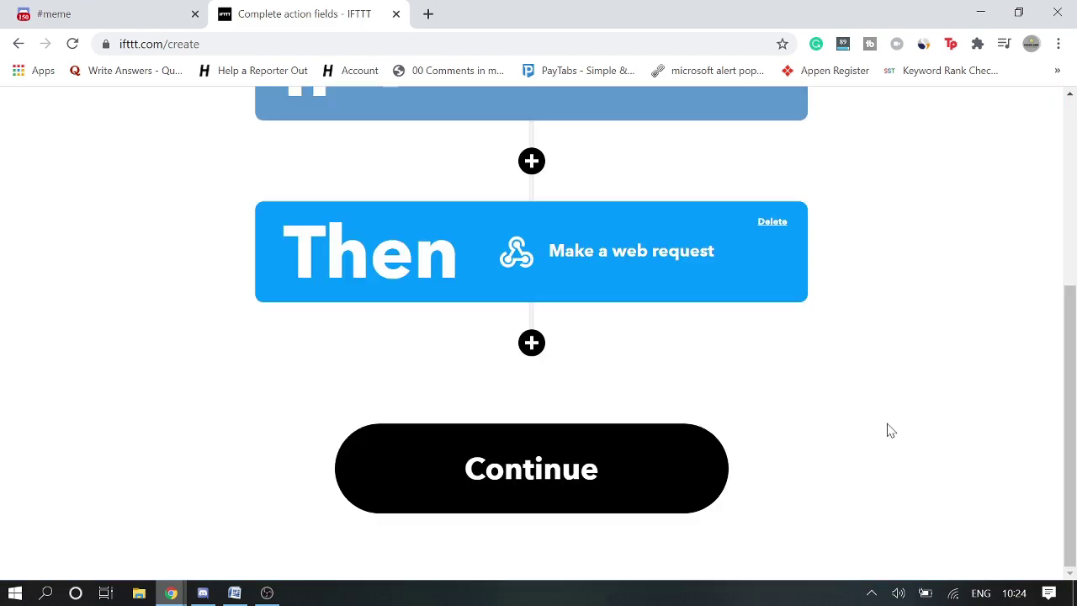
# Continue to the review page and turn on notifications for when the applet runs
pyautogui.scroll(2, 866, 435)
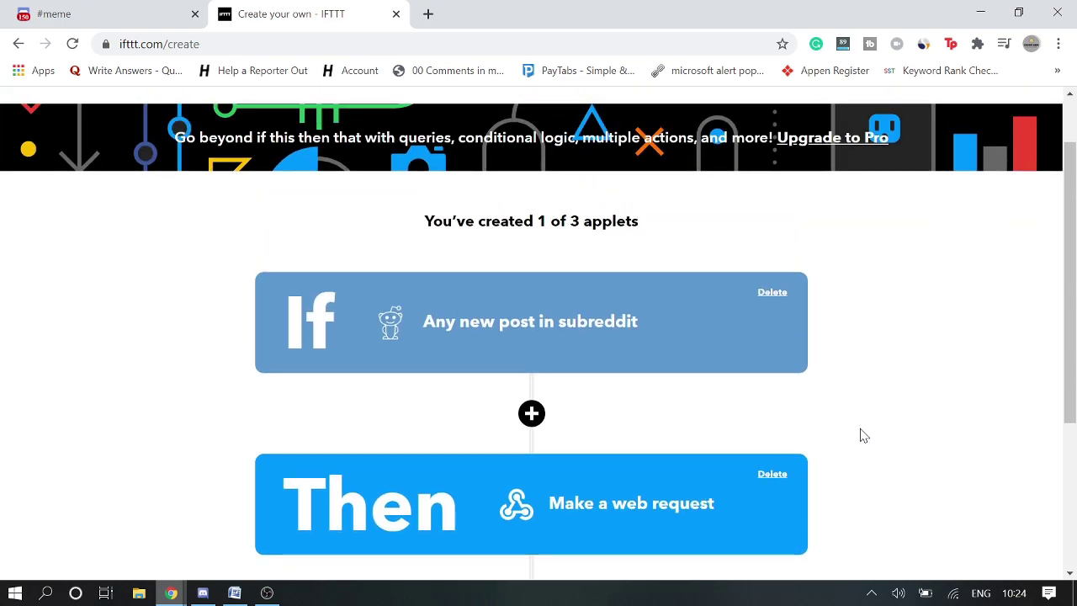
pyautogui.scroll(-2, 862, 435)
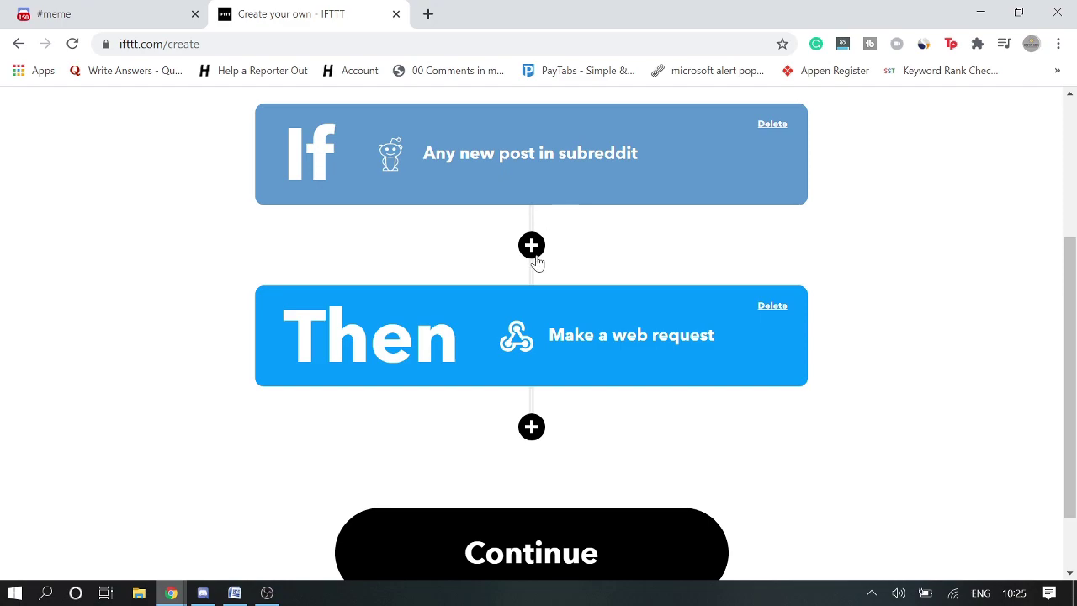
pyautogui.scroll(-1, 680, 376)
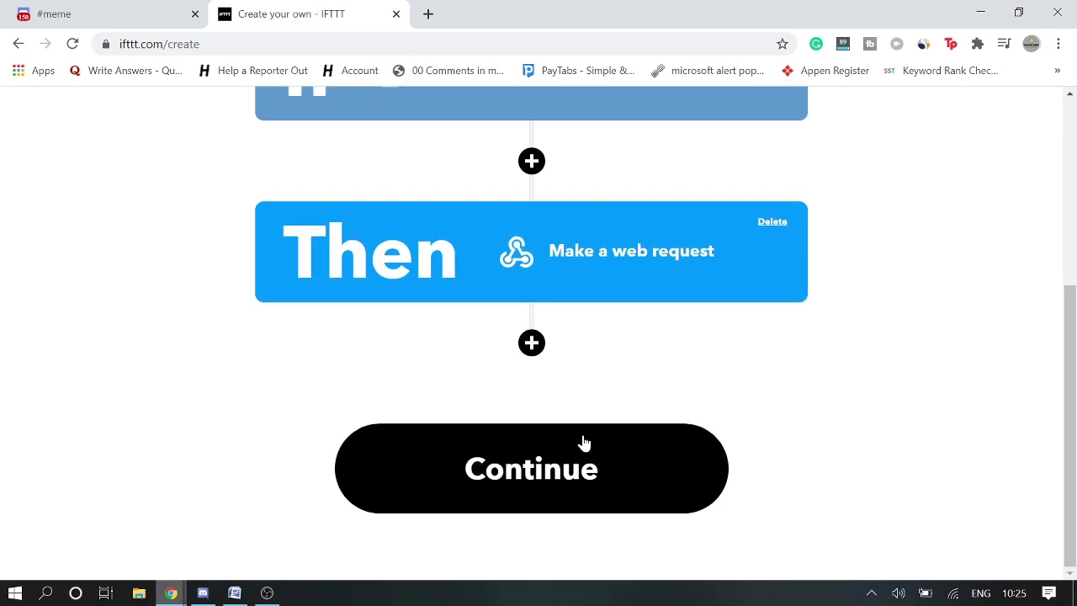
pyautogui.click(520, 473)
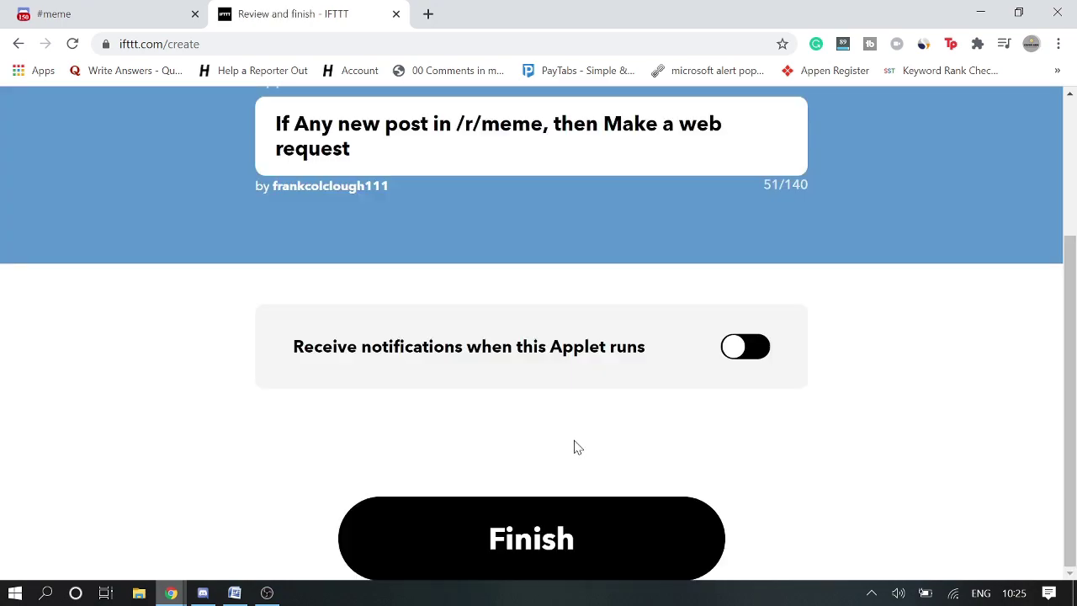
pyautogui.click(736, 348)
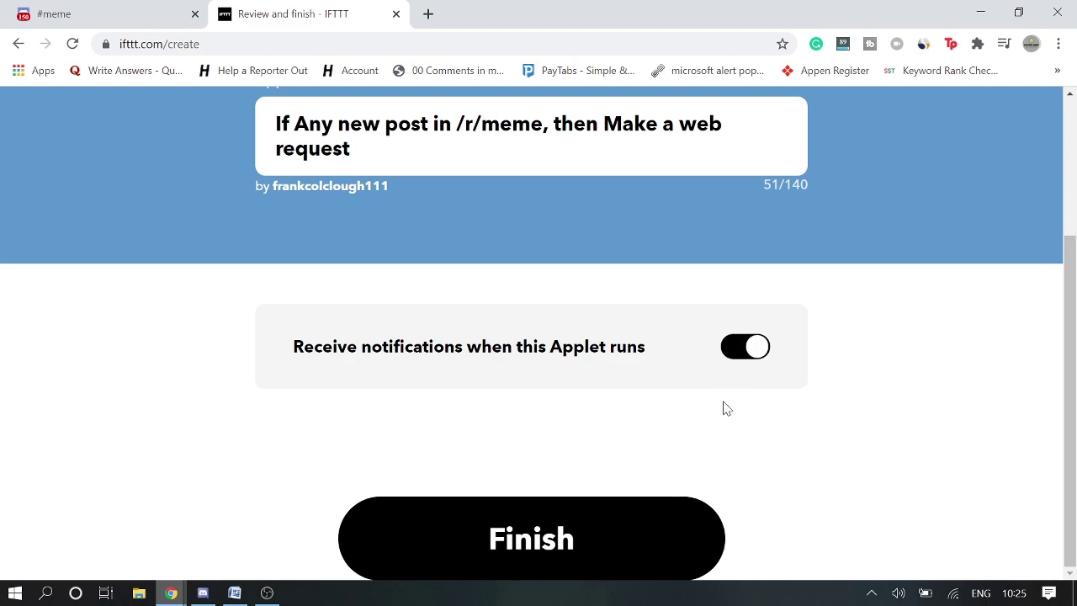
pyautogui.scroll(3, 632, 387)
pyautogui.scroll(-3, 631, 387)
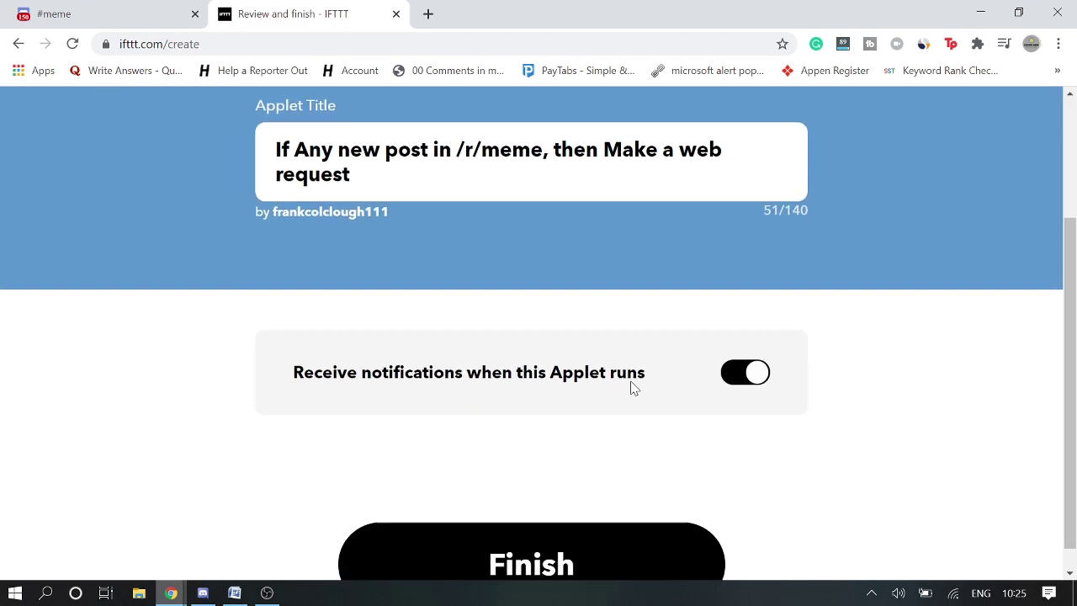
# Finish the r/meme applet and confirm its page shows Connected
pyautogui.click(520, 533)
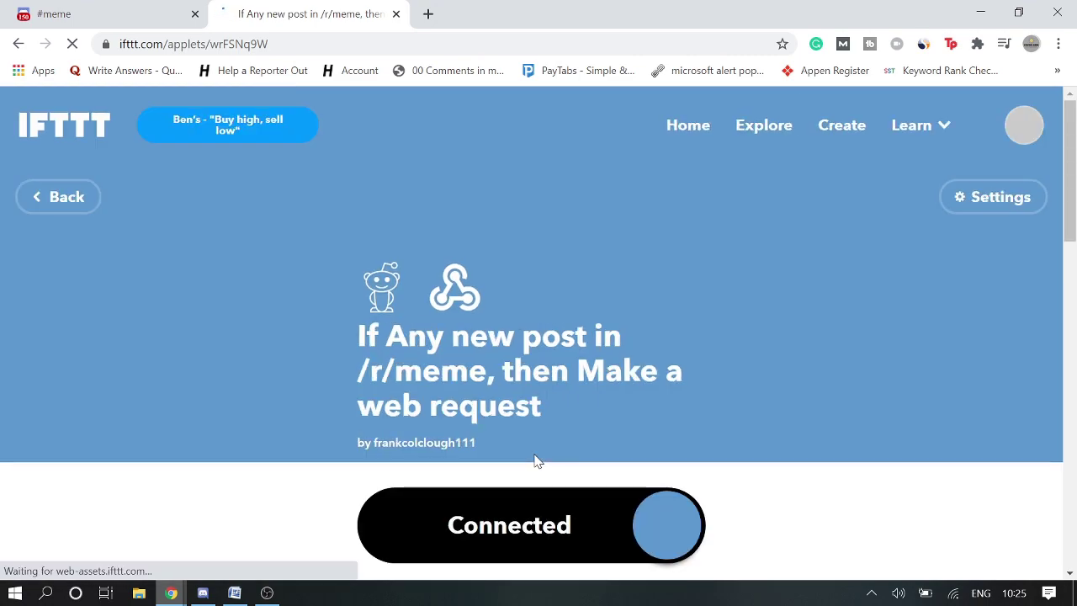
pyautogui.scroll(-2, 537, 460)
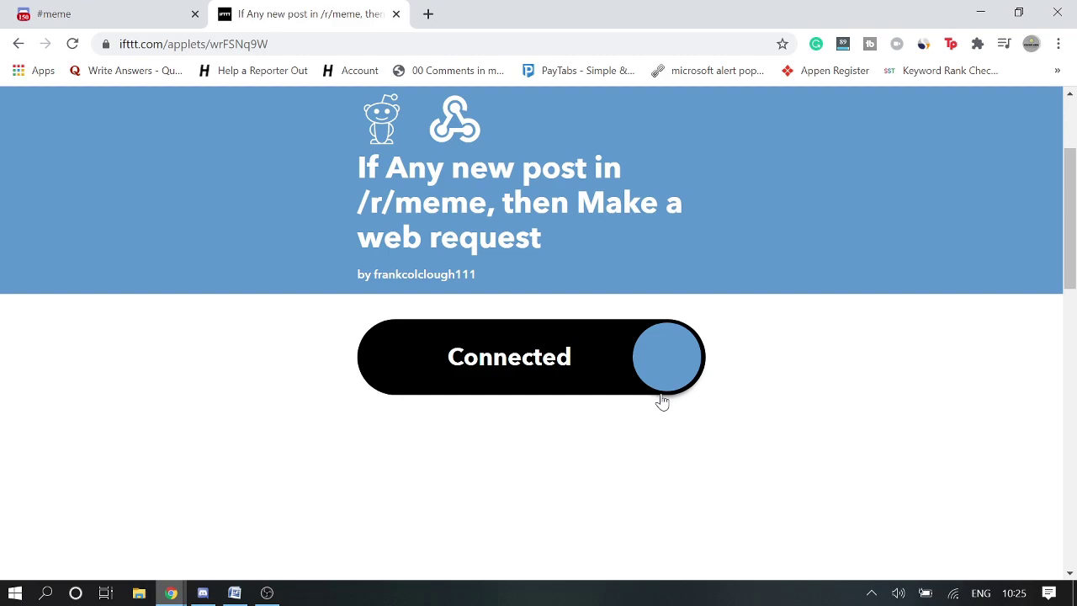
# Return to Discord's #meme channel to see the Reddit Meme bot's posted r/meme images
pyautogui.click(87, 8)
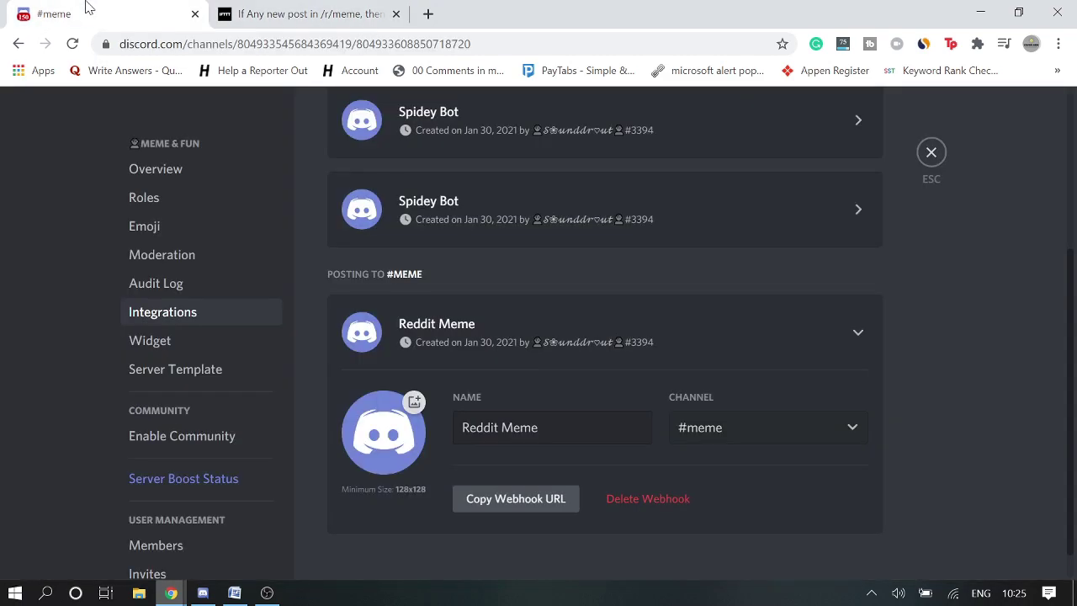
pyautogui.click(931, 153)
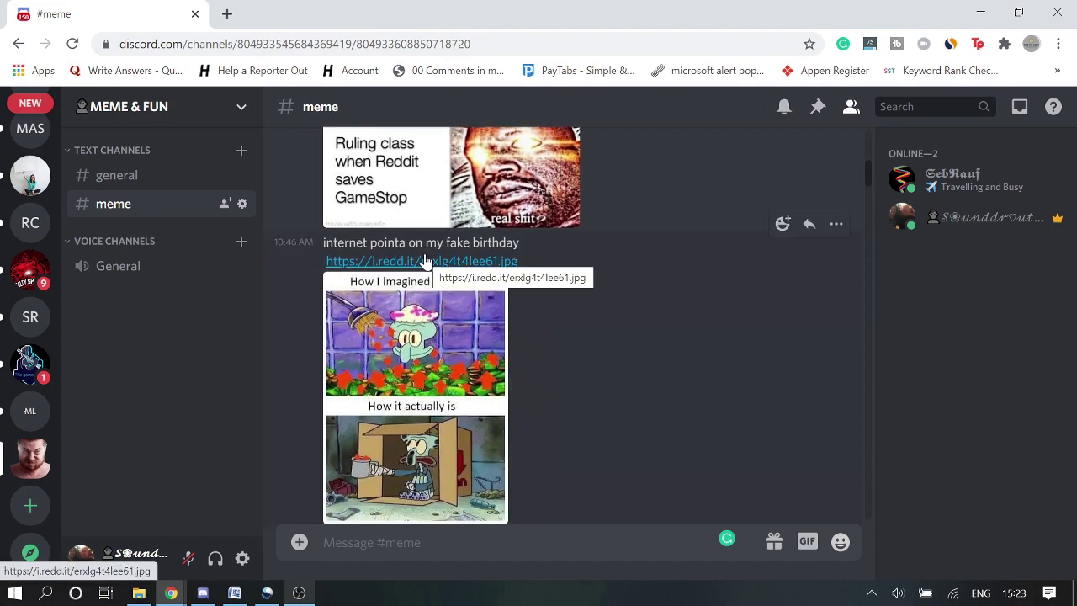
pyautogui.scroll(-3, 425, 262)
pyautogui.scroll(4, 425, 263)
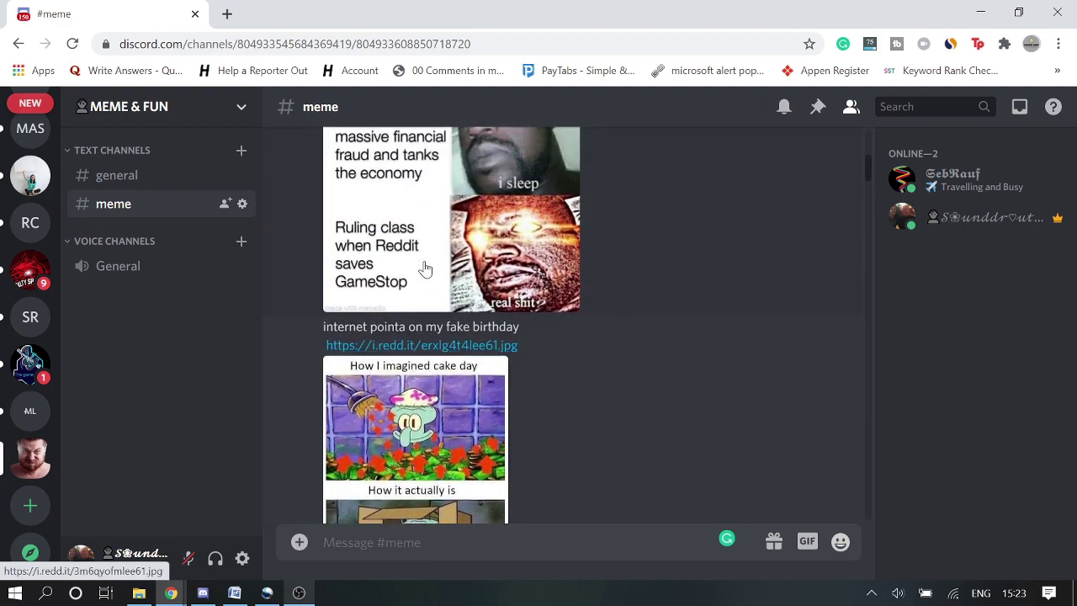
pyautogui.scroll(2, 425, 267)
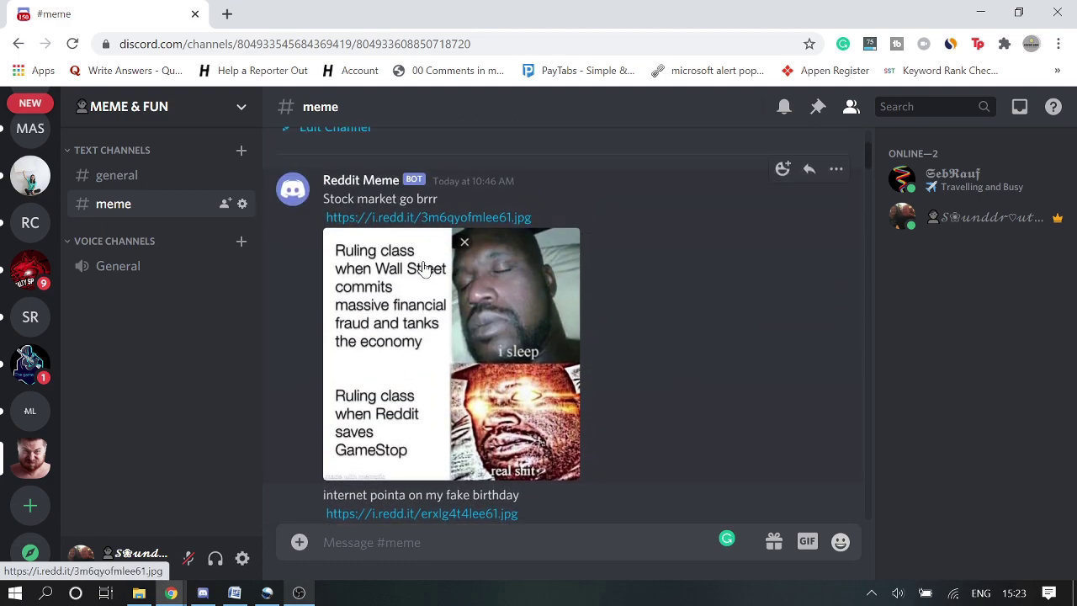